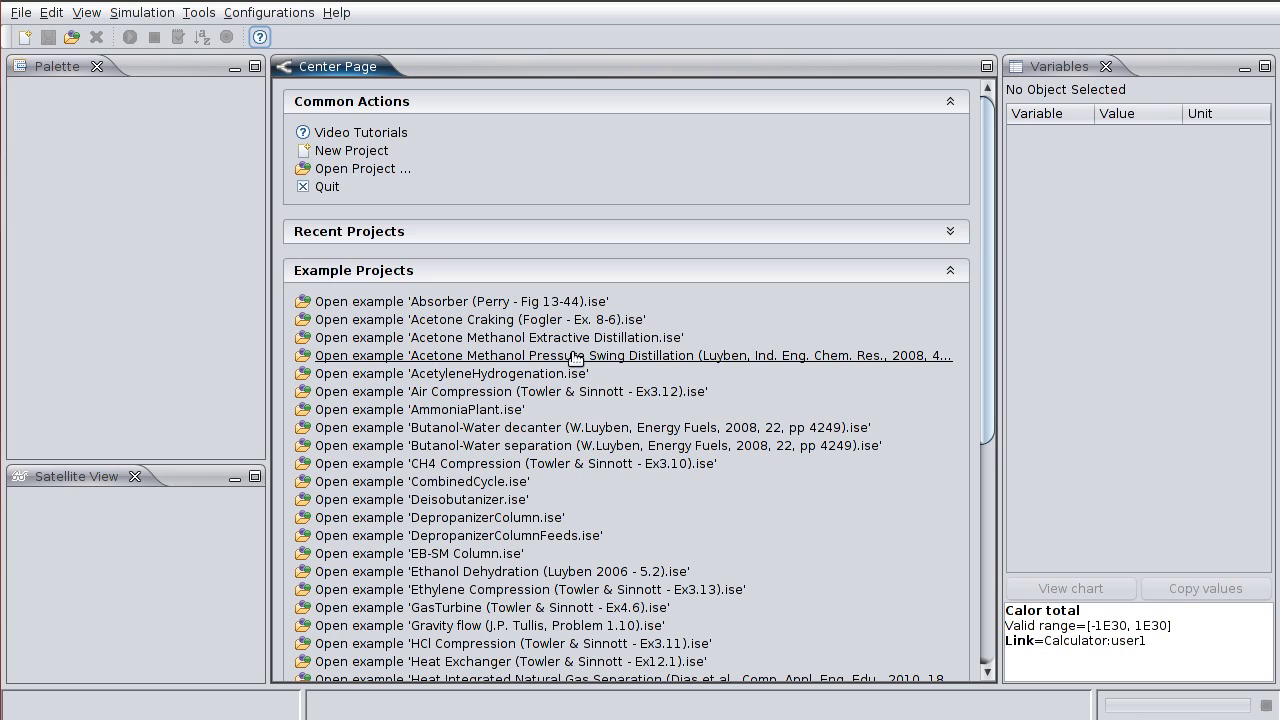
# Open the Acetone Methanol Pressure Swing Distillation example project and run its simulation
pyautogui.click(663, 358)
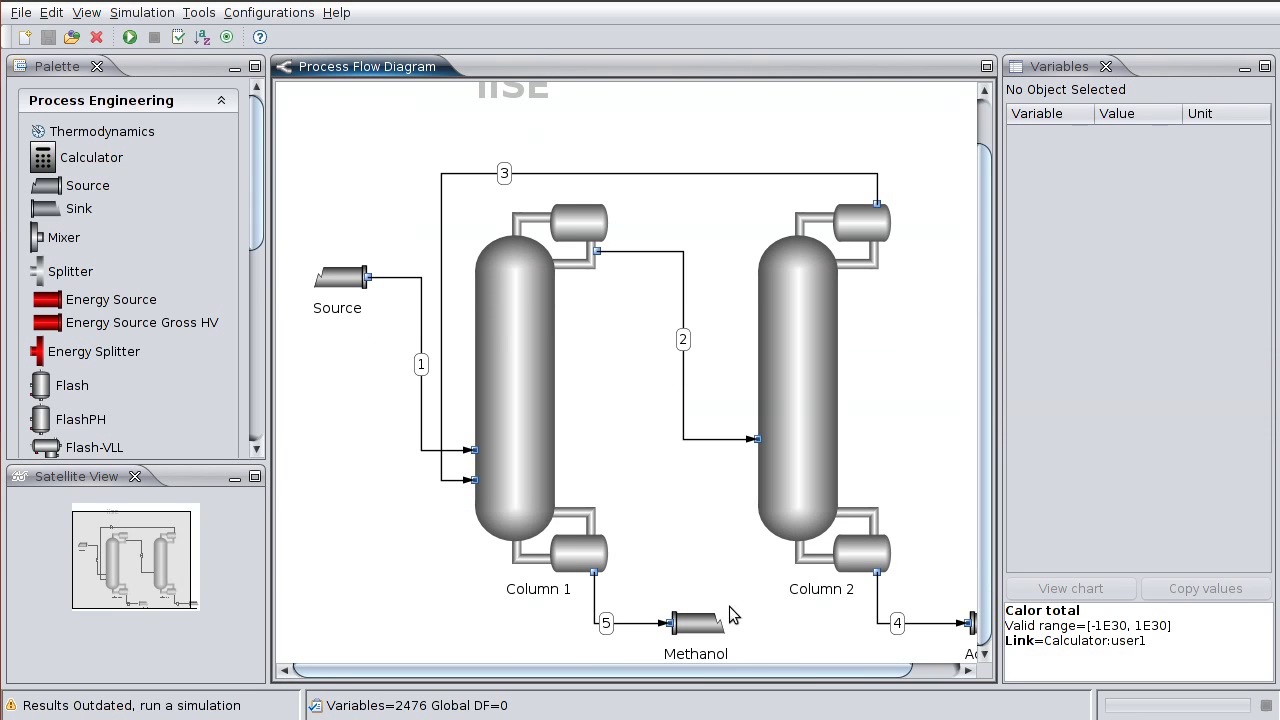
pyautogui.moveTo(752, 675); pyautogui.dragTo(826, 672)
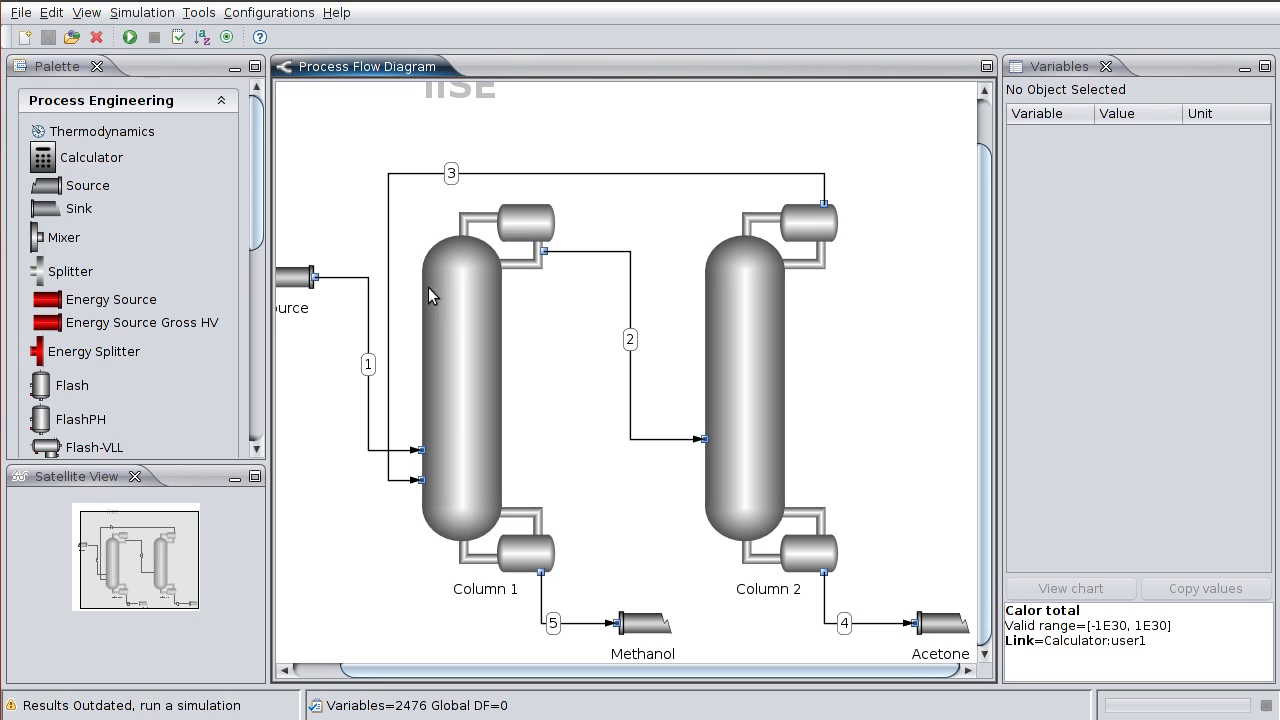
pyautogui.click(129, 37)
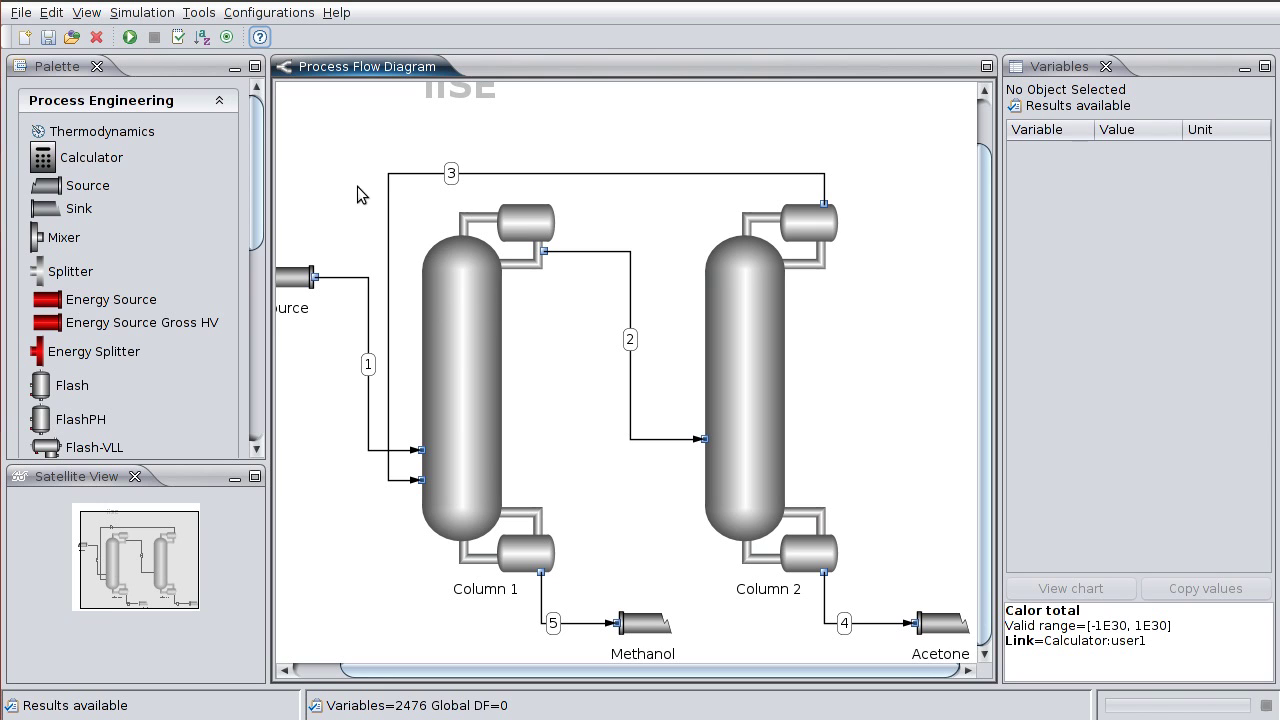
# Examine the simulation results of Column 1, Column 2 and the Methanol and Acetone sinks
pyautogui.click(463, 331)
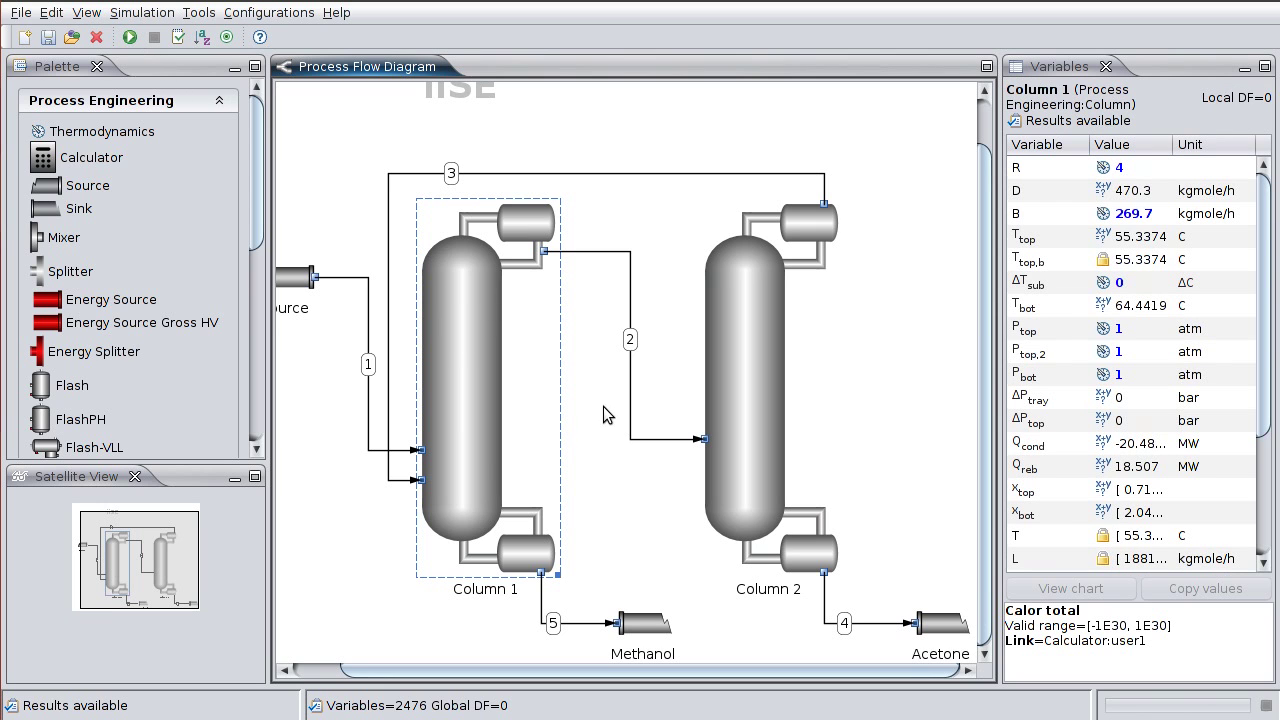
pyautogui.rightClick(641, 620)
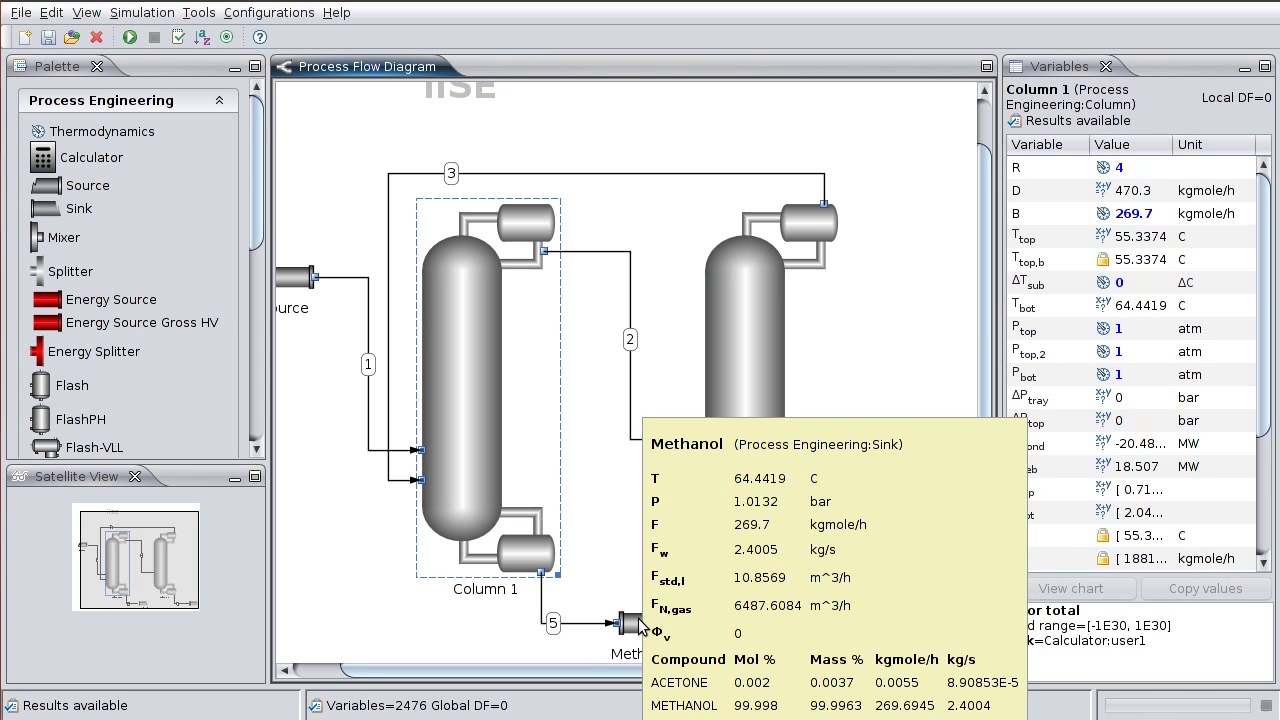
pyautogui.moveTo(532, 268)
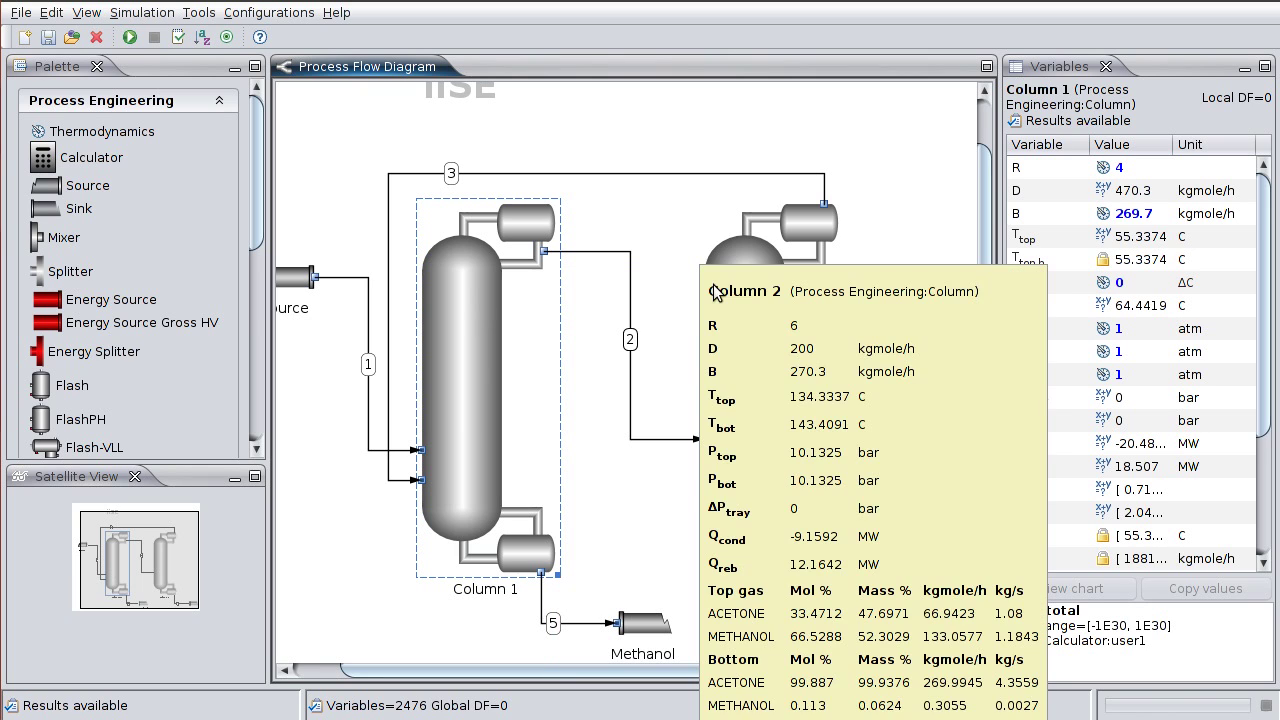
pyautogui.click(743, 263)
pyautogui.moveTo(737, 289)
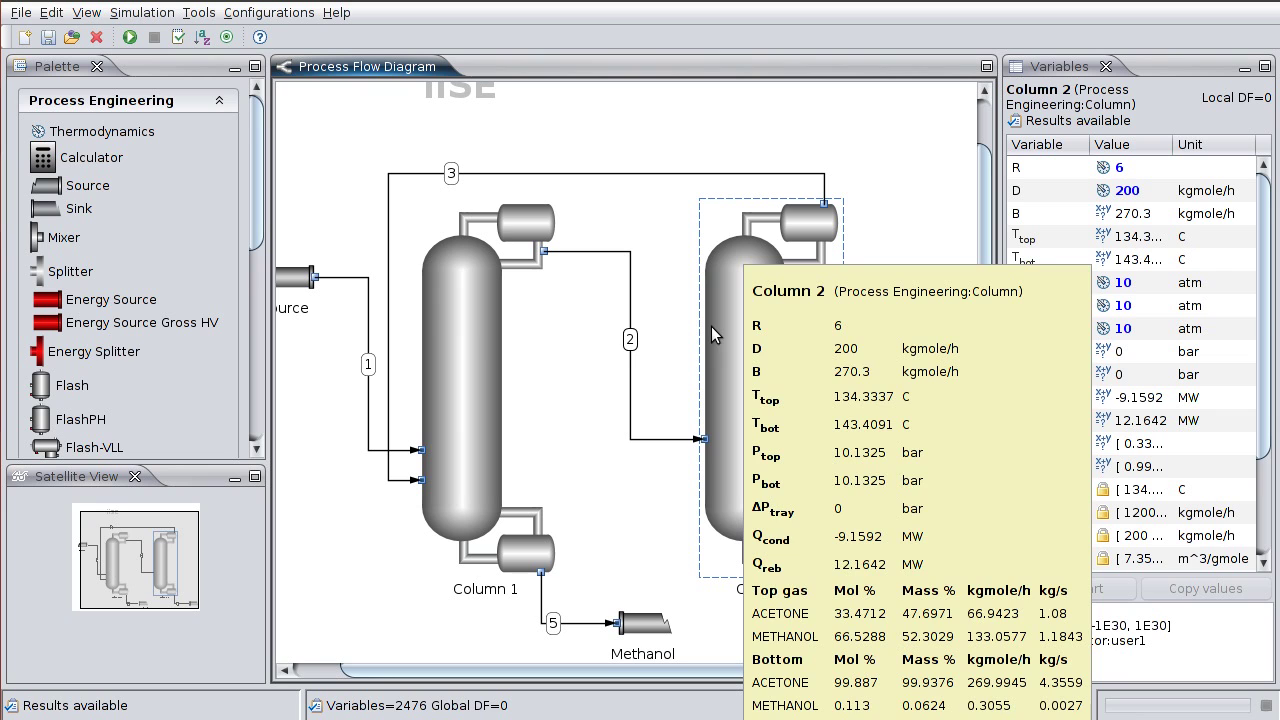
pyautogui.moveTo(503, 361)
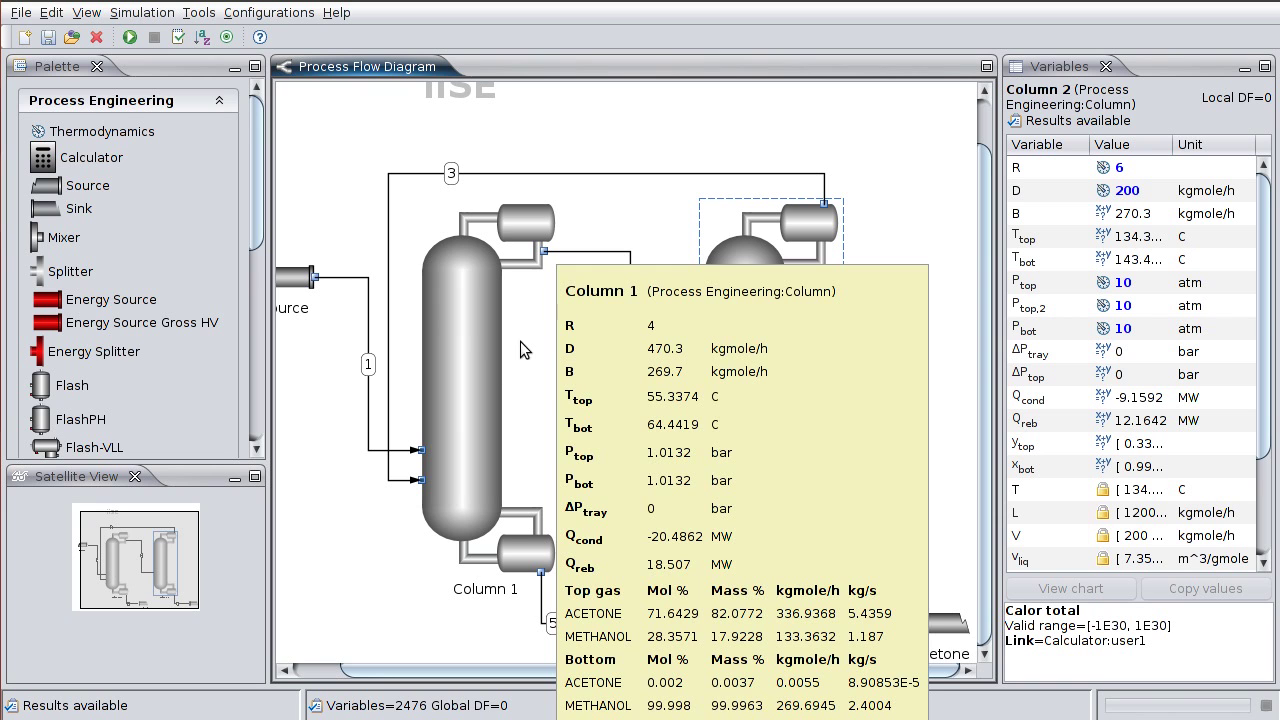
pyautogui.moveTo(727, 243)
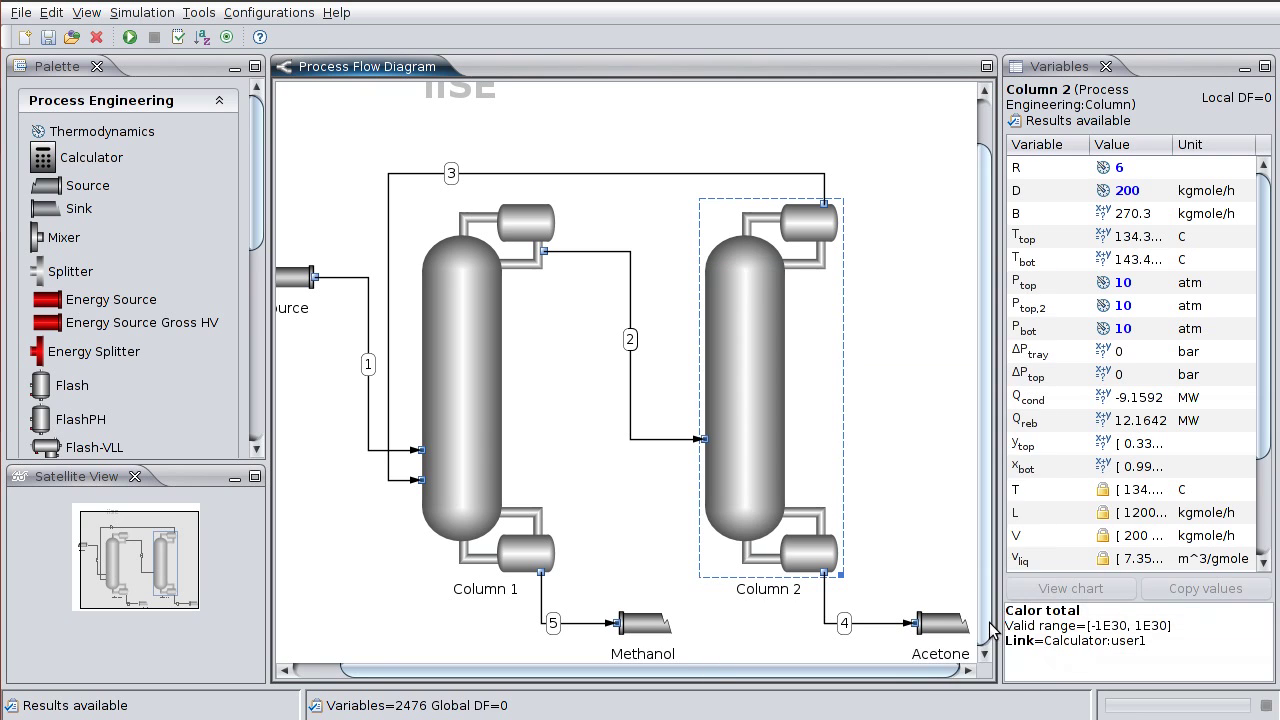
pyautogui.moveTo(925, 596)
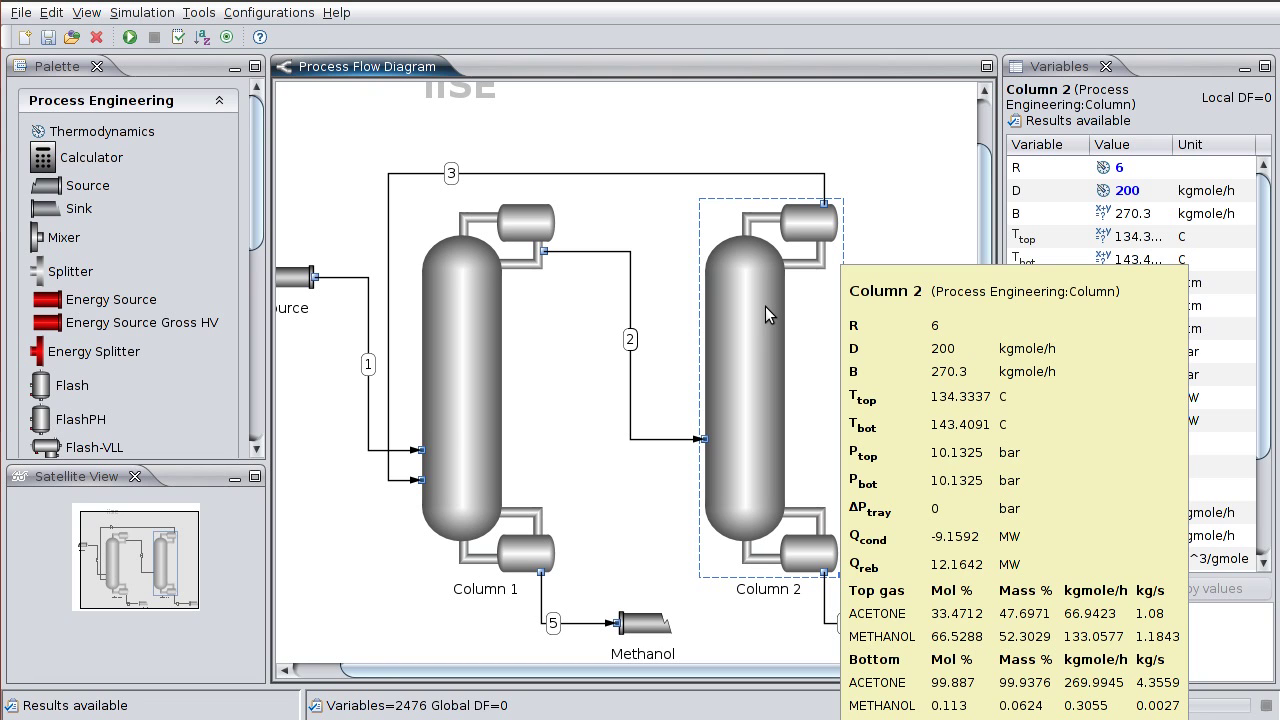
pyautogui.moveTo(463, 401)
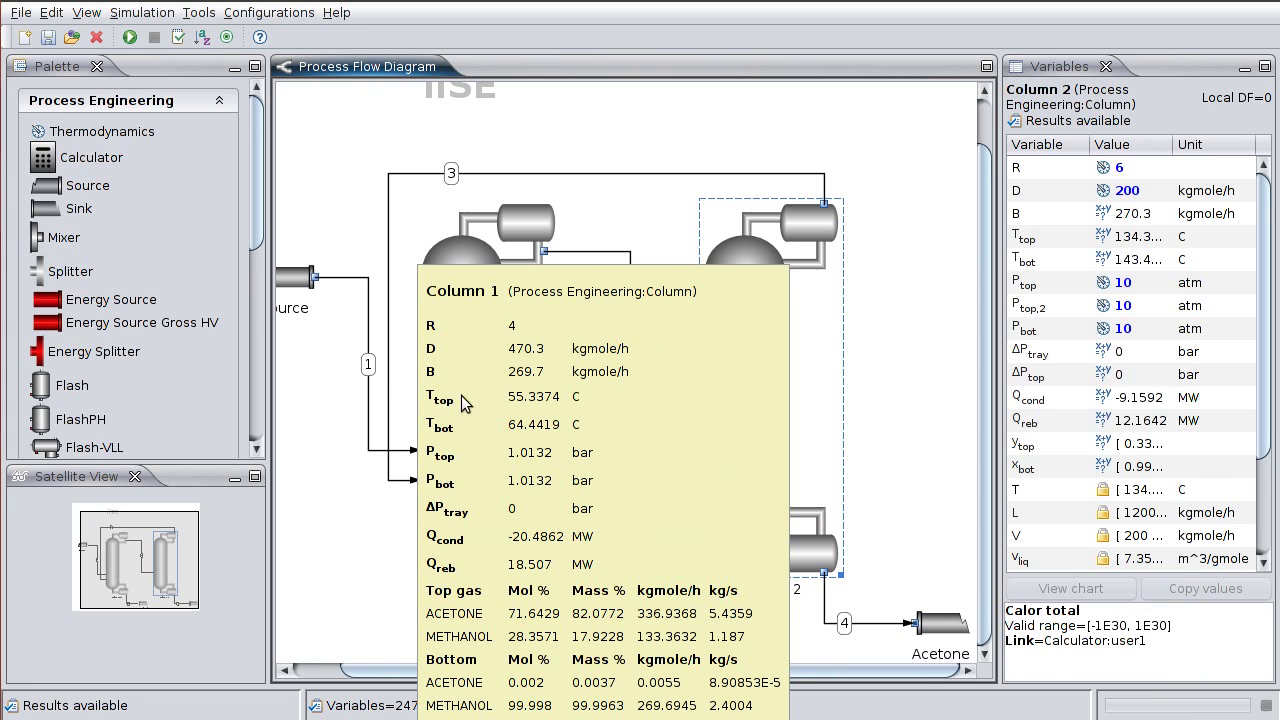
pyautogui.moveTo(637, 623)
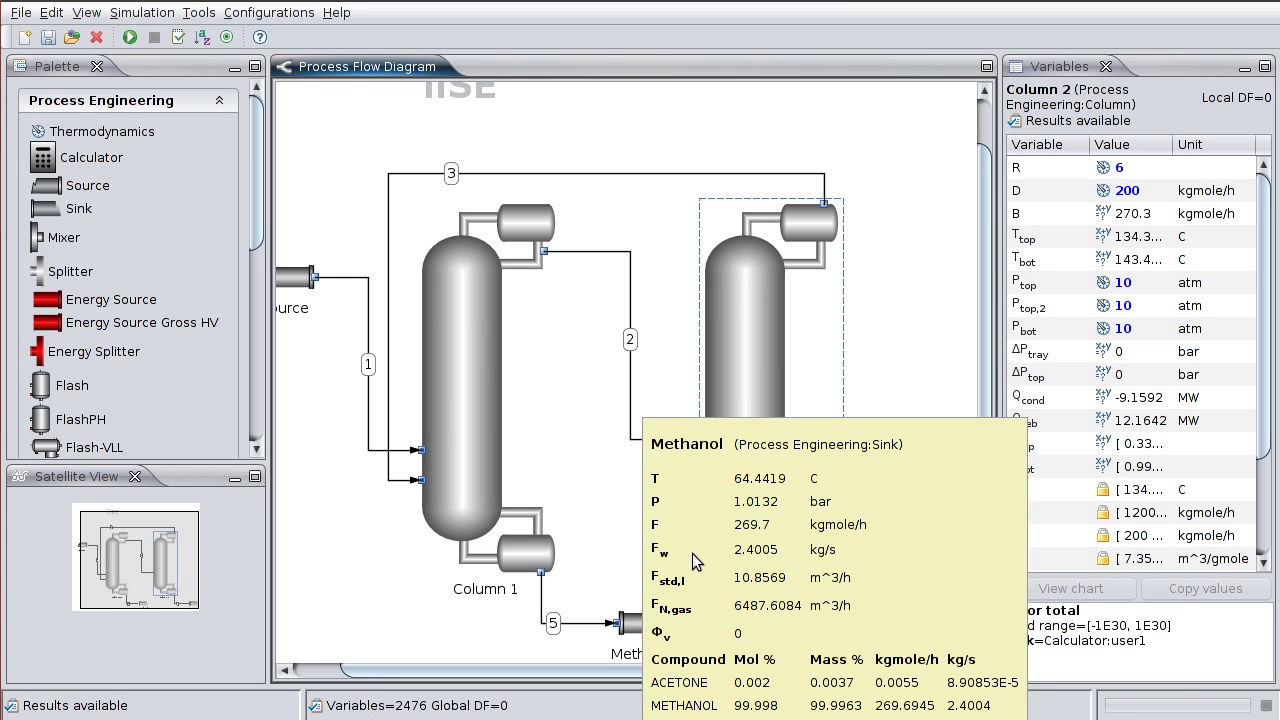
pyautogui.moveTo(945, 638)
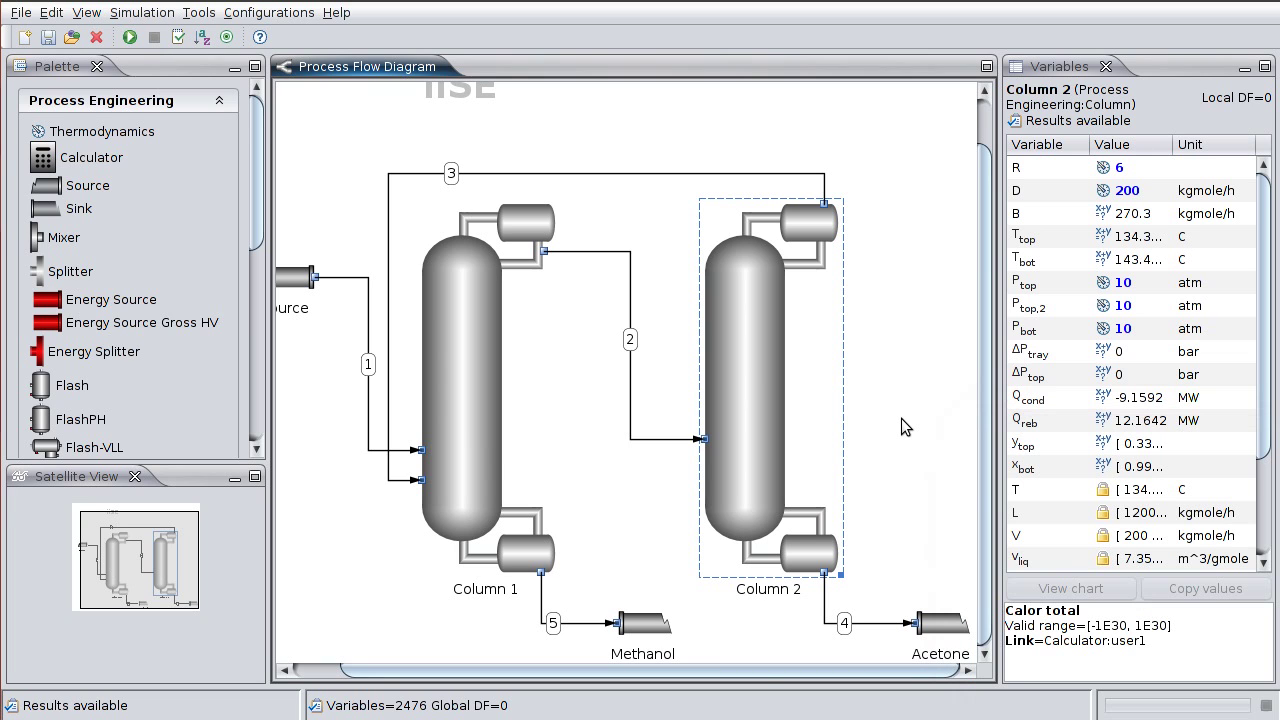
# Add a Calculator above the Source in the flow diagram, with its user variable renamed Q with subscript T
pyautogui.moveTo(766, 677); pyautogui.dragTo(863, 680)
pyautogui.click(319, 670)
pyautogui.moveTo(350, 672)
pyautogui.mouseDown()
pyautogui.moveTo(472, 678)
pyautogui.moveTo(327, 677)
pyautogui.mouseUp()
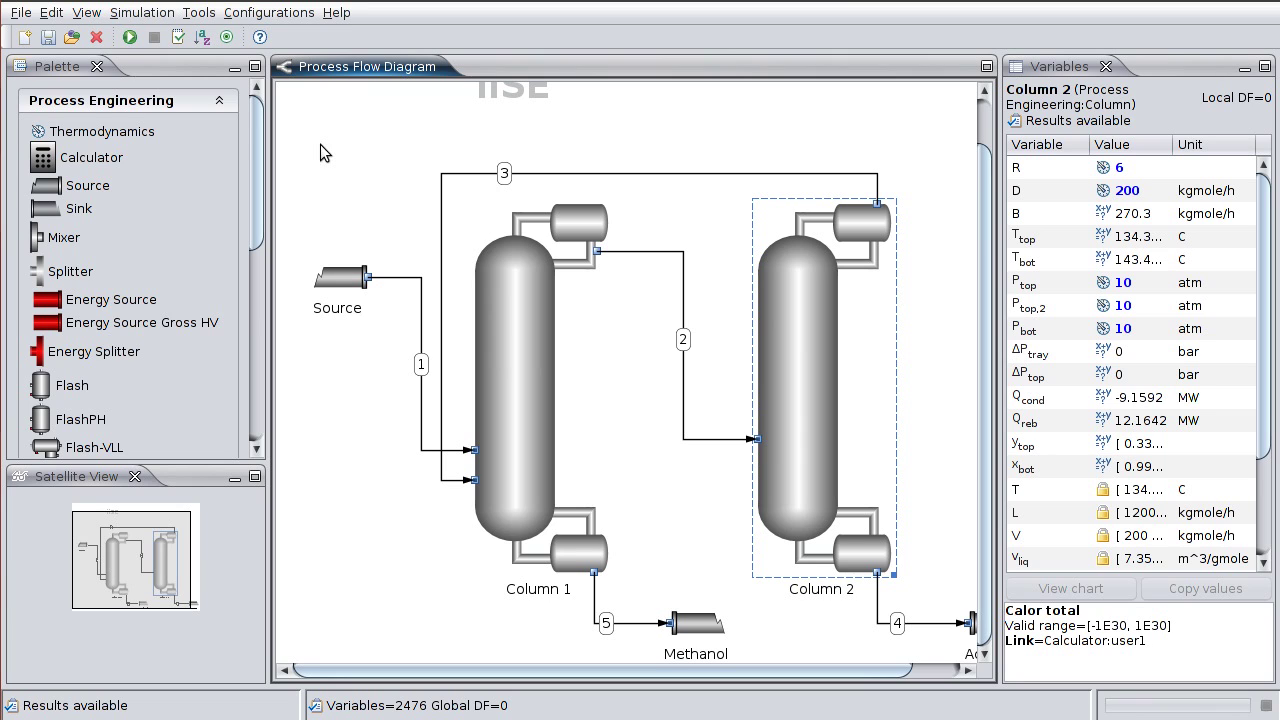
pyautogui.click(92, 160)
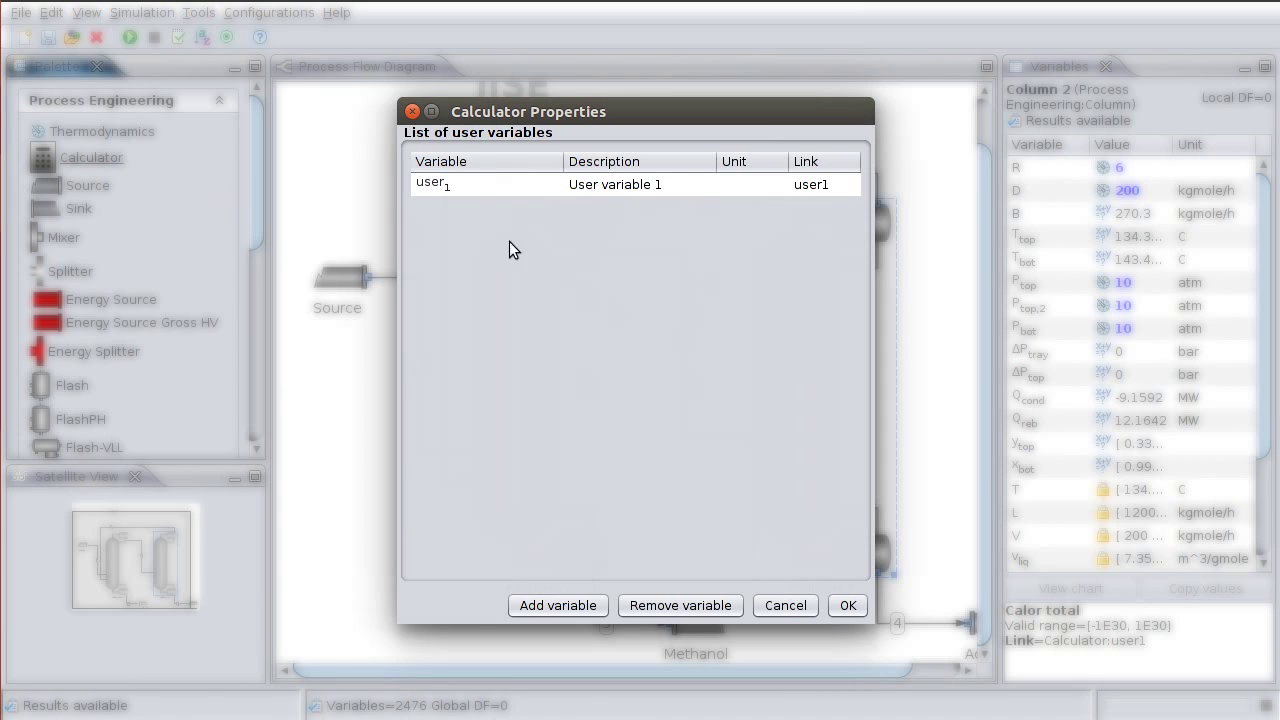
pyautogui.doubleClick(470, 186)
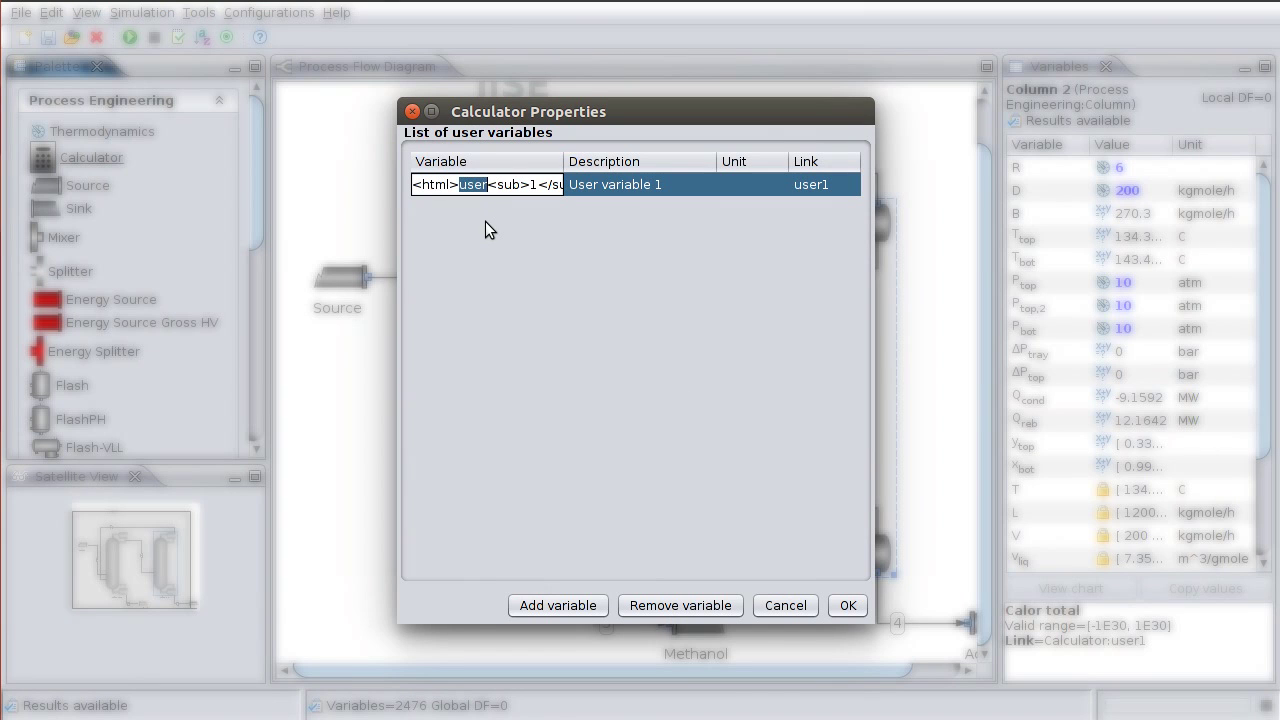
pyautogui.write('Q')
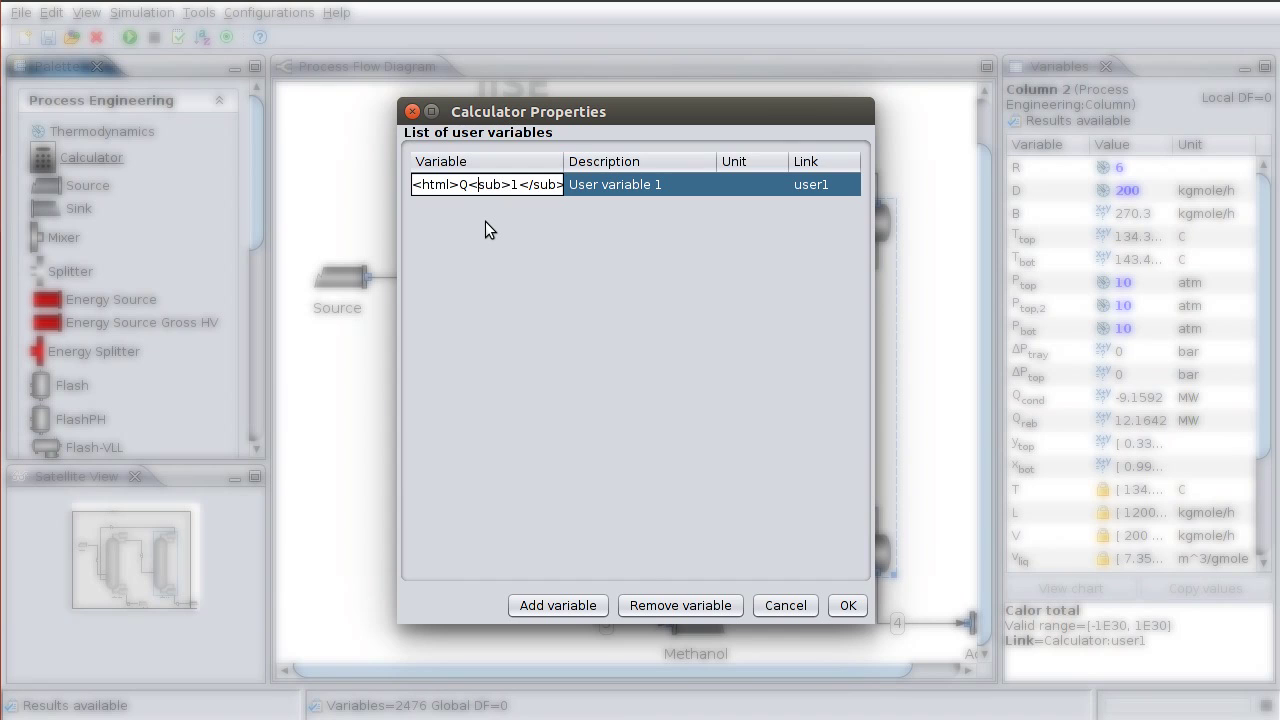
pyautogui.press('BackSpace')
pyautogui.write('T')
pyautogui.press('Return')
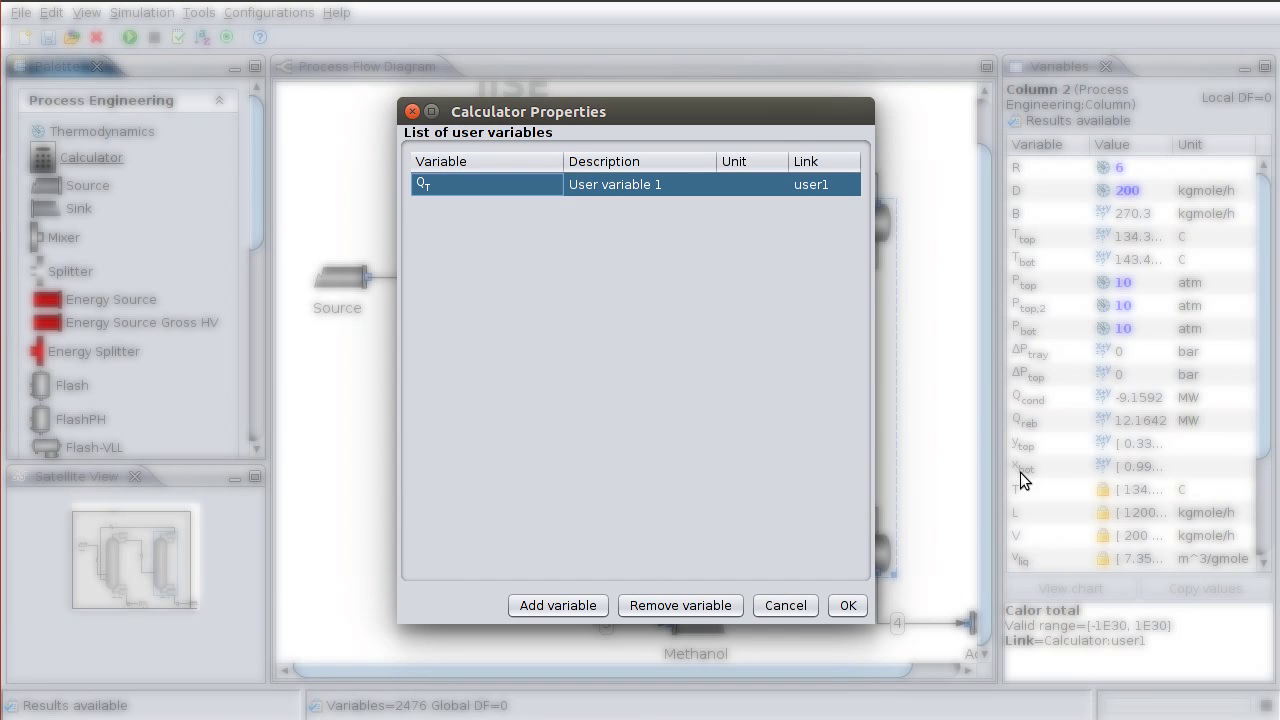
pyautogui.click(848, 605)
pyautogui.moveTo(366, 139); pyautogui.dragTo(372, 189)
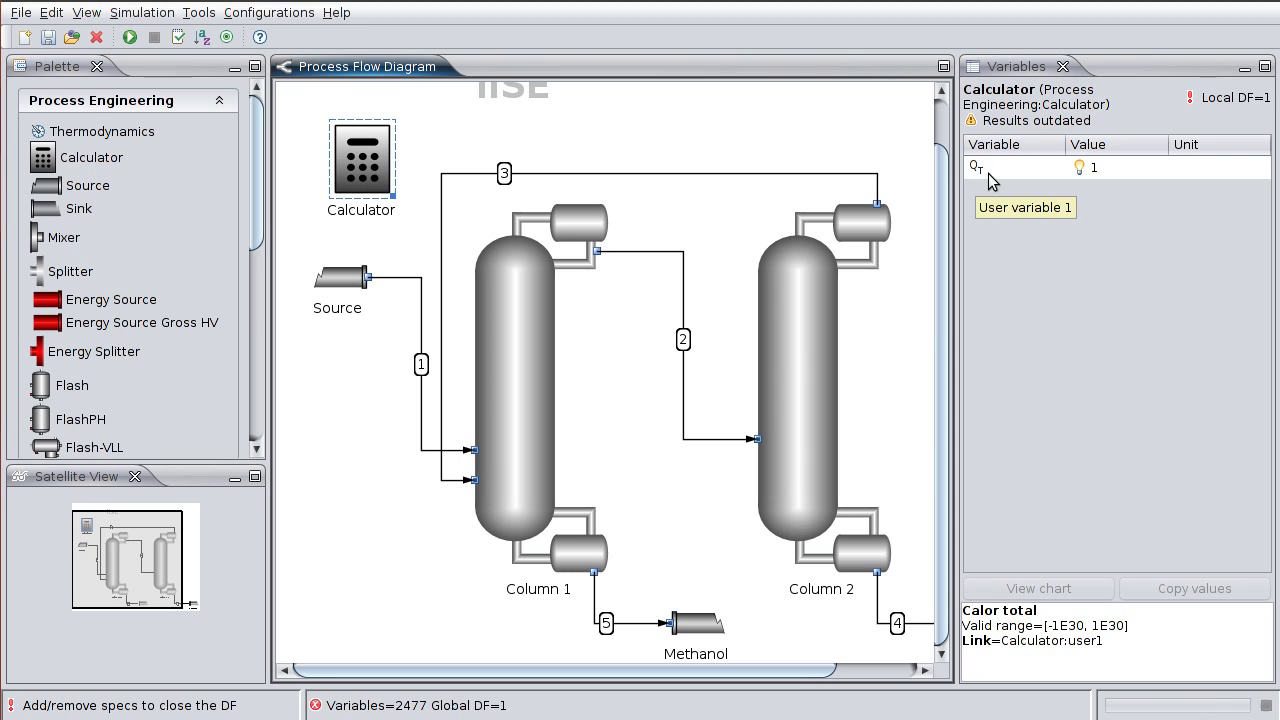
# Set the Calculator's variable QT to 100
pyautogui.click(1117, 168)
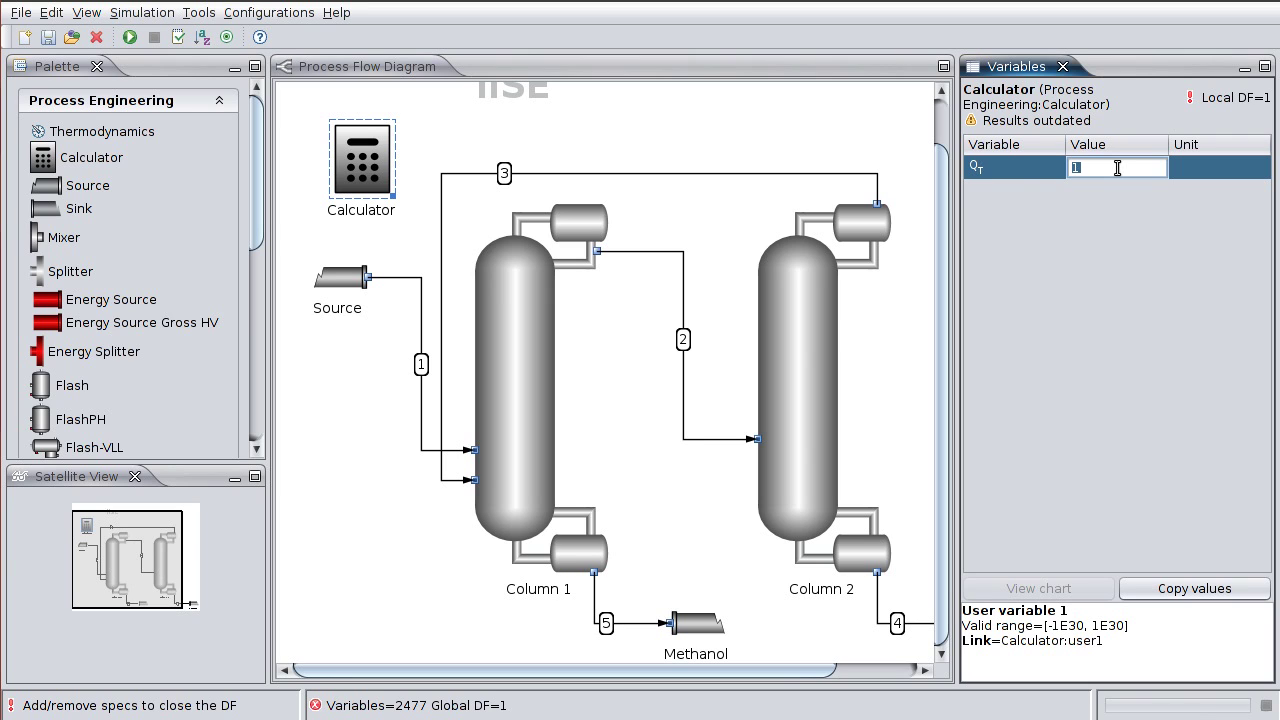
pyautogui.write('100')
pyautogui.press('Return')
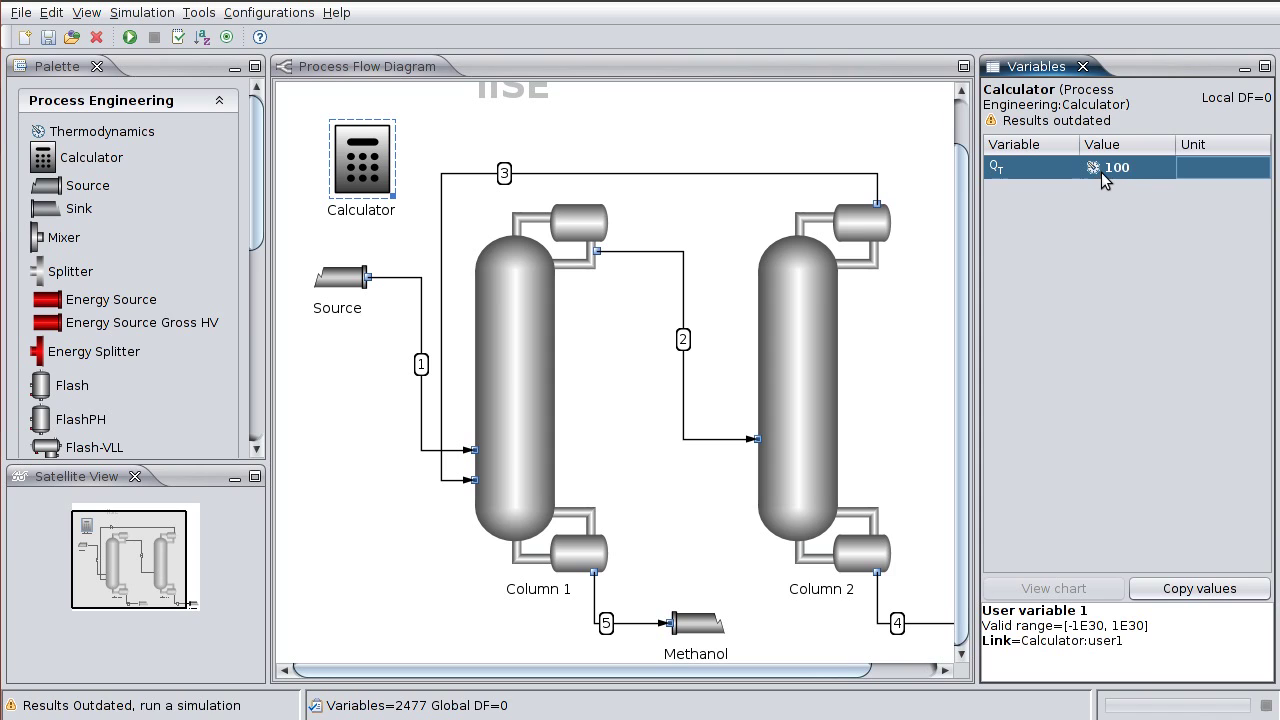
# Enter a formula for the Calculator's QT that adds the reboiler heat duties of Column 1 and Column 2: Column:Qreb+Column0:Qreb
pyautogui.click(1126, 172)
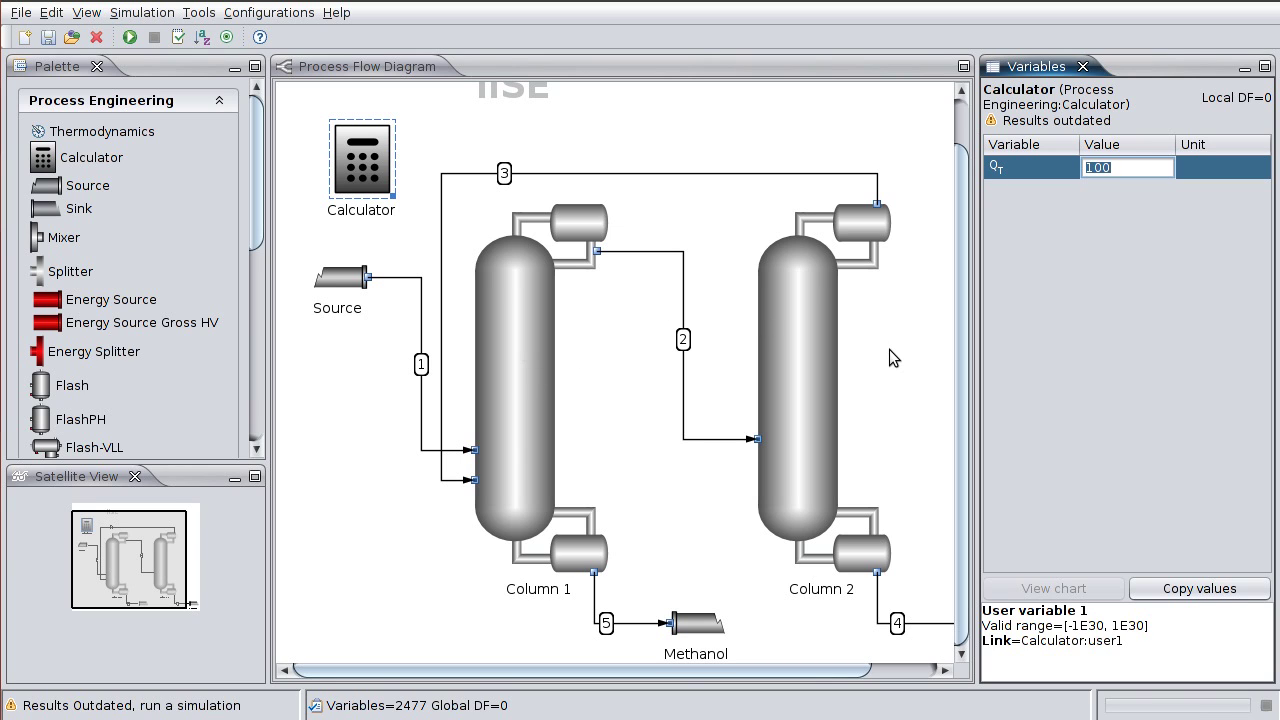
pyautogui.moveTo(890, 350)
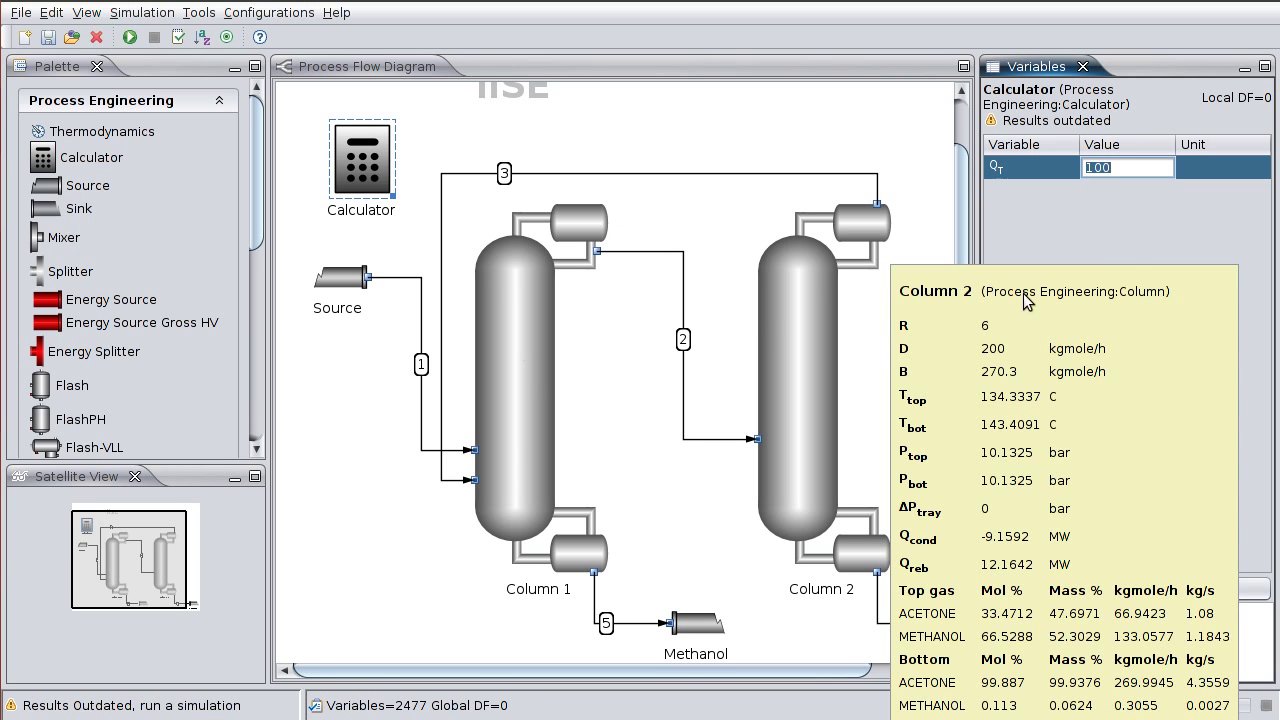
pyautogui.press('BackSpace')
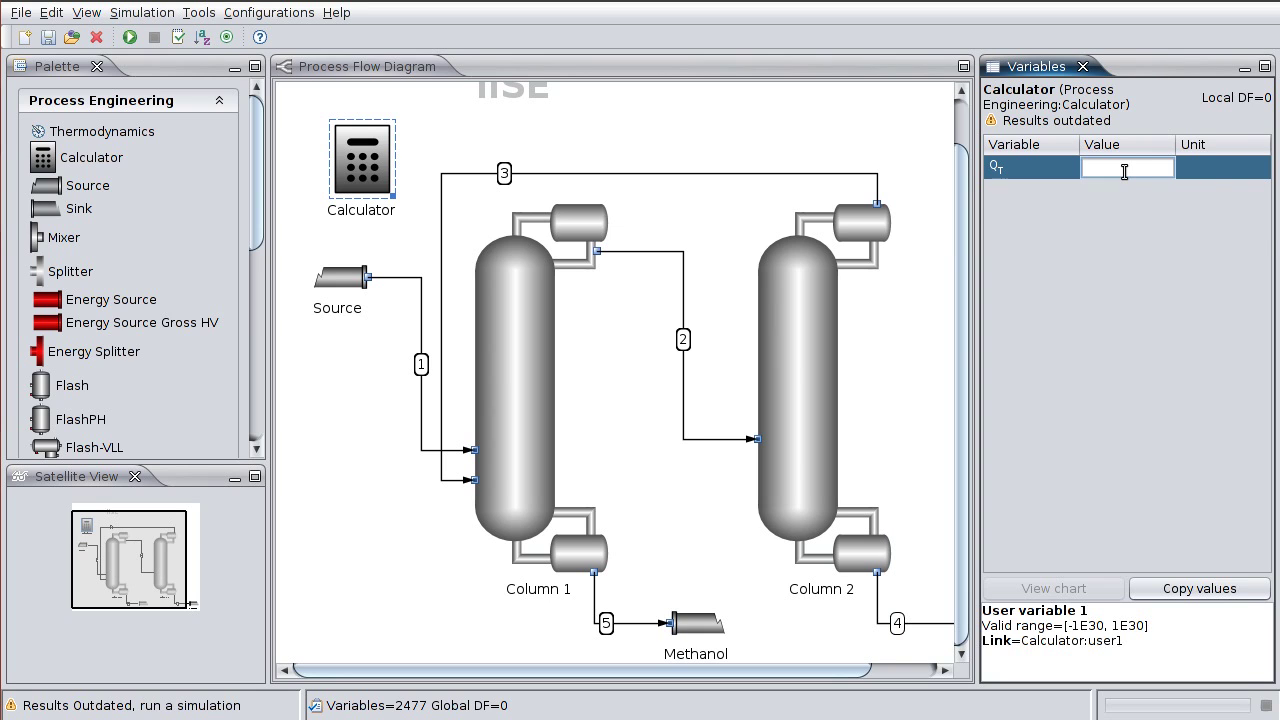
pyautogui.write('=')
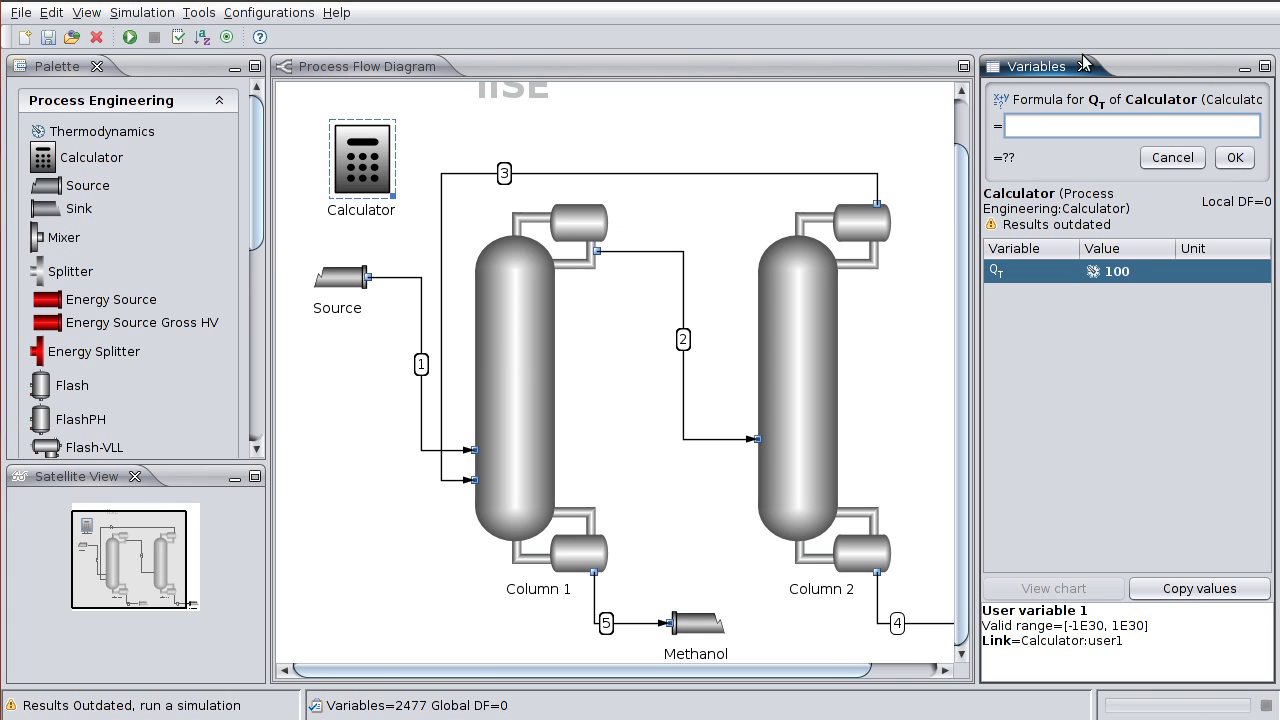
pyautogui.click(533, 344)
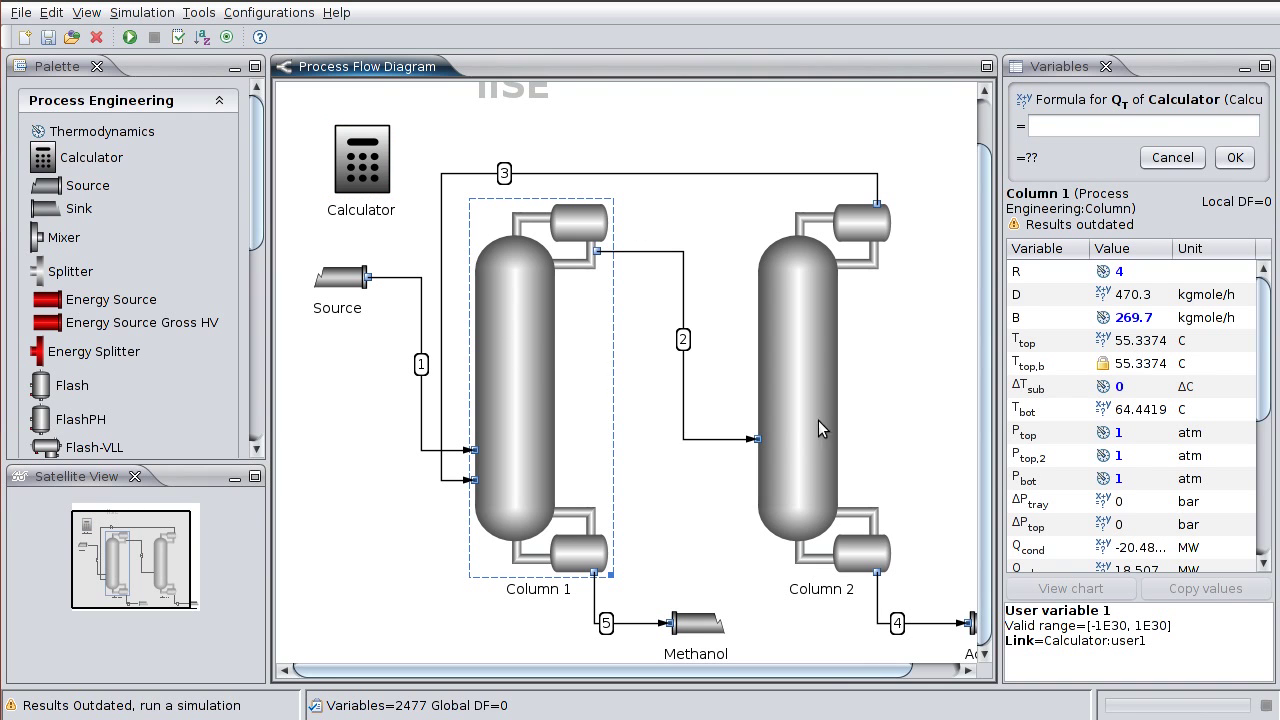
pyautogui.scroll(-3, 1120, 432)
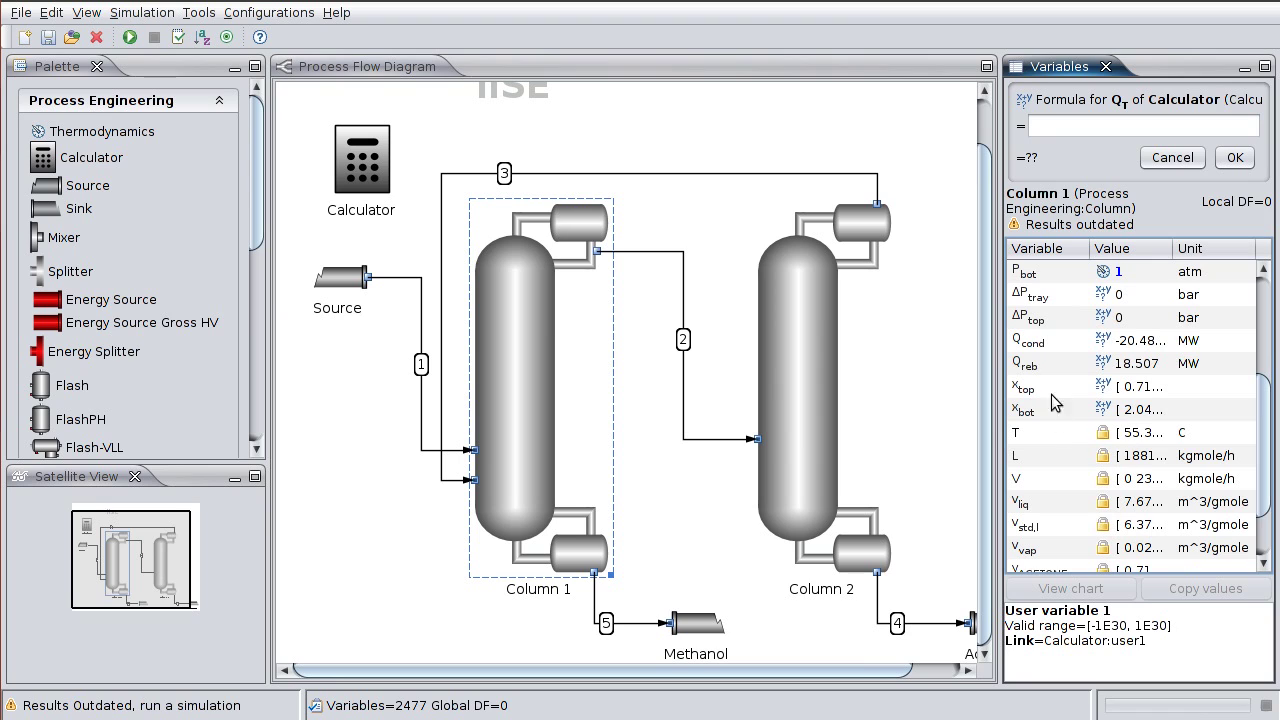
pyautogui.click(1148, 366)
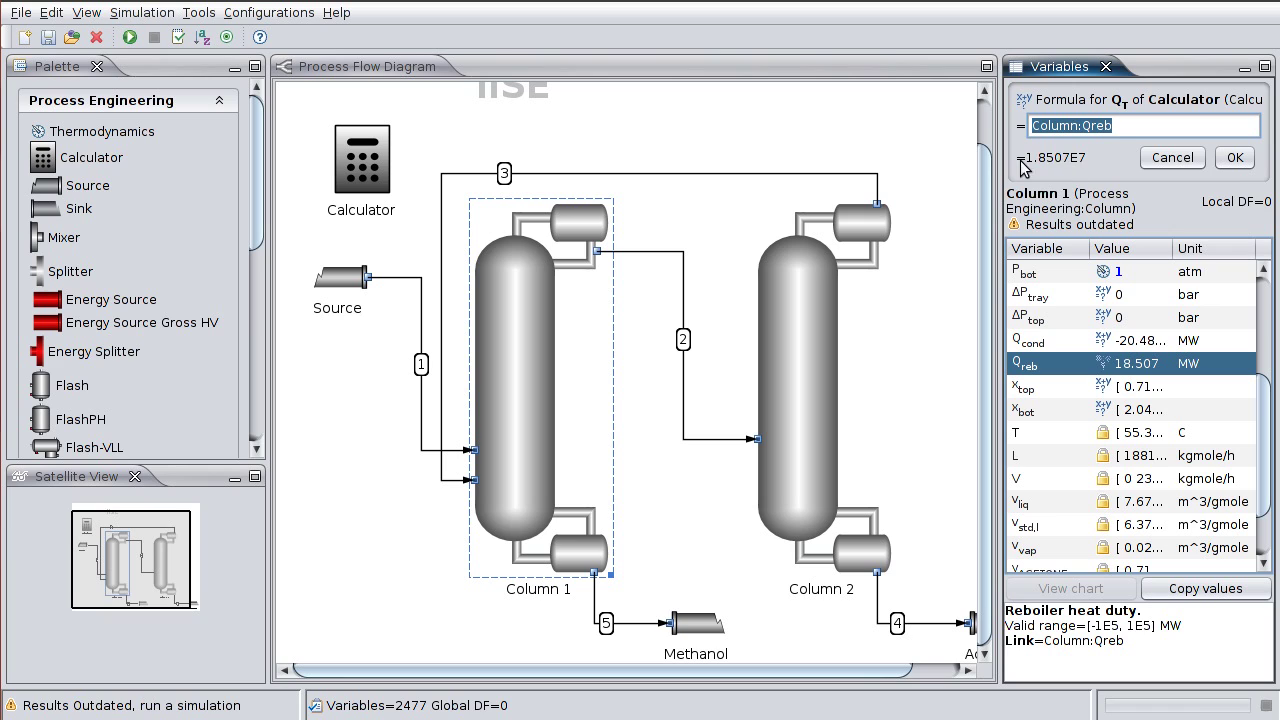
pyautogui.click(1176, 125)
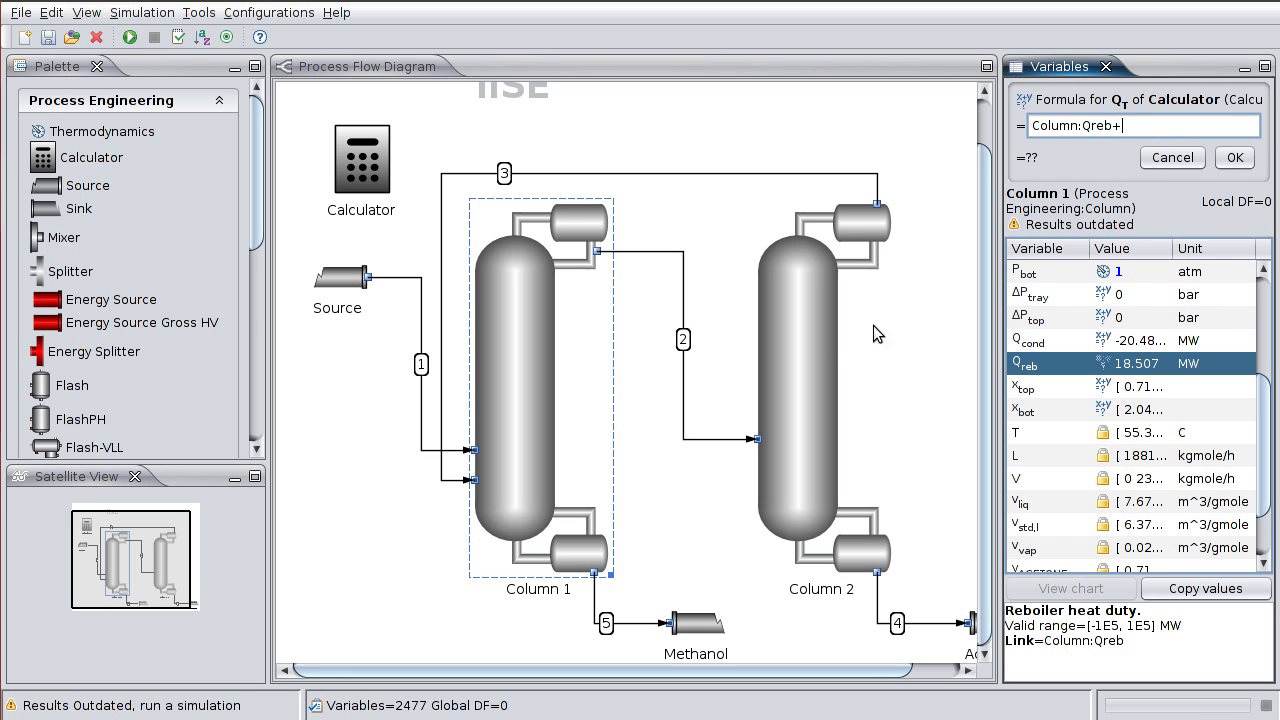
pyautogui.click(817, 342)
pyautogui.click(1133, 320)
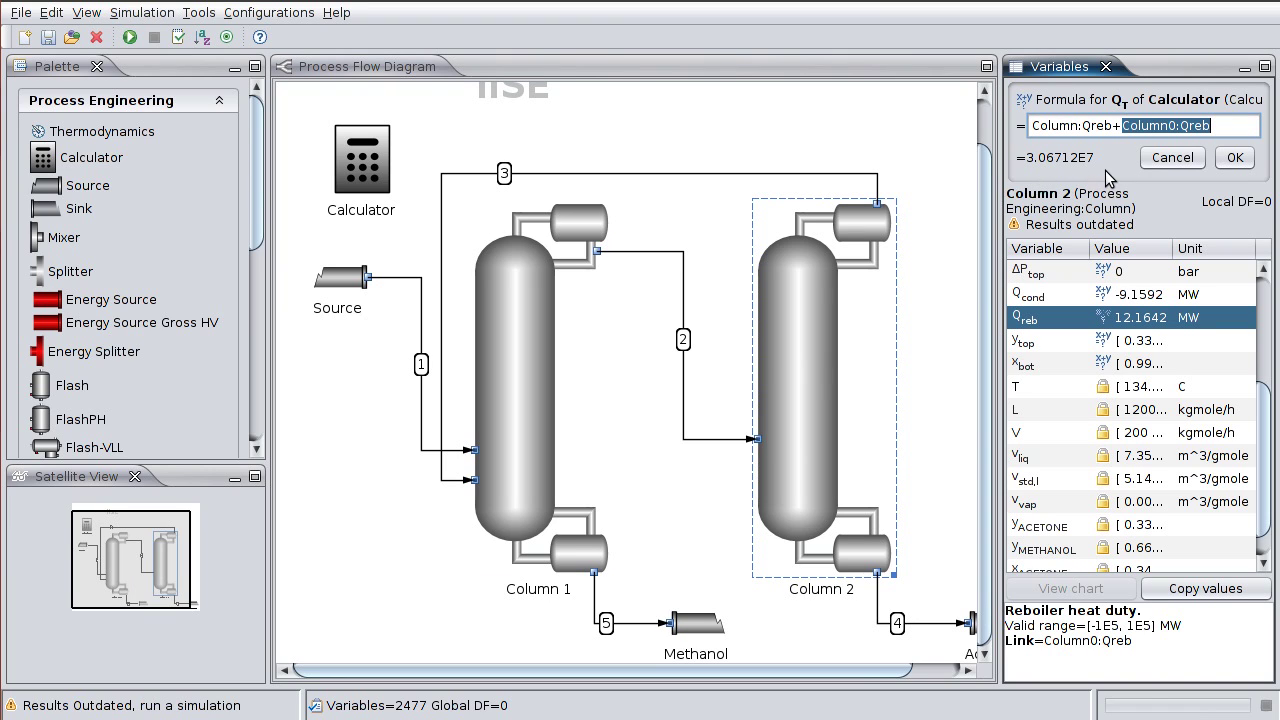
# Parenthesise the sum in the QT formula, divide it by 1e6 and apply it, and rerun the simulation
pyautogui.click(1231, 125)
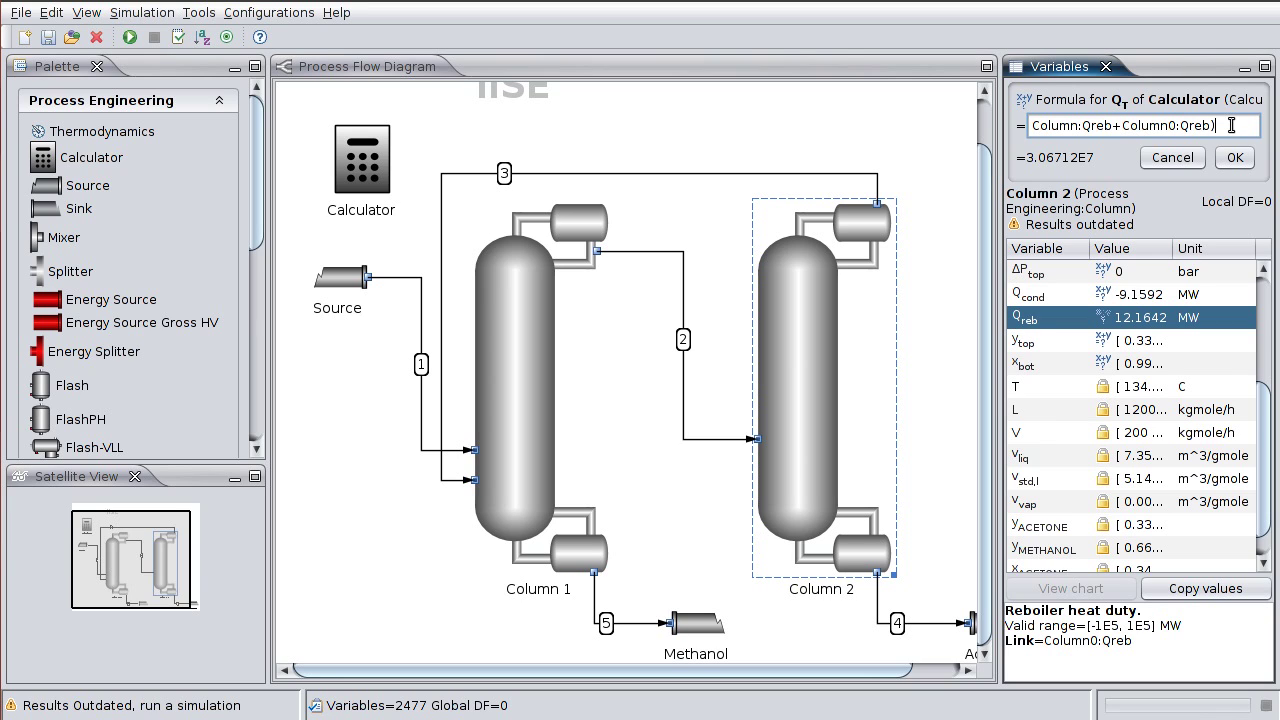
pyautogui.press('Home')
pyautogui.write('(')
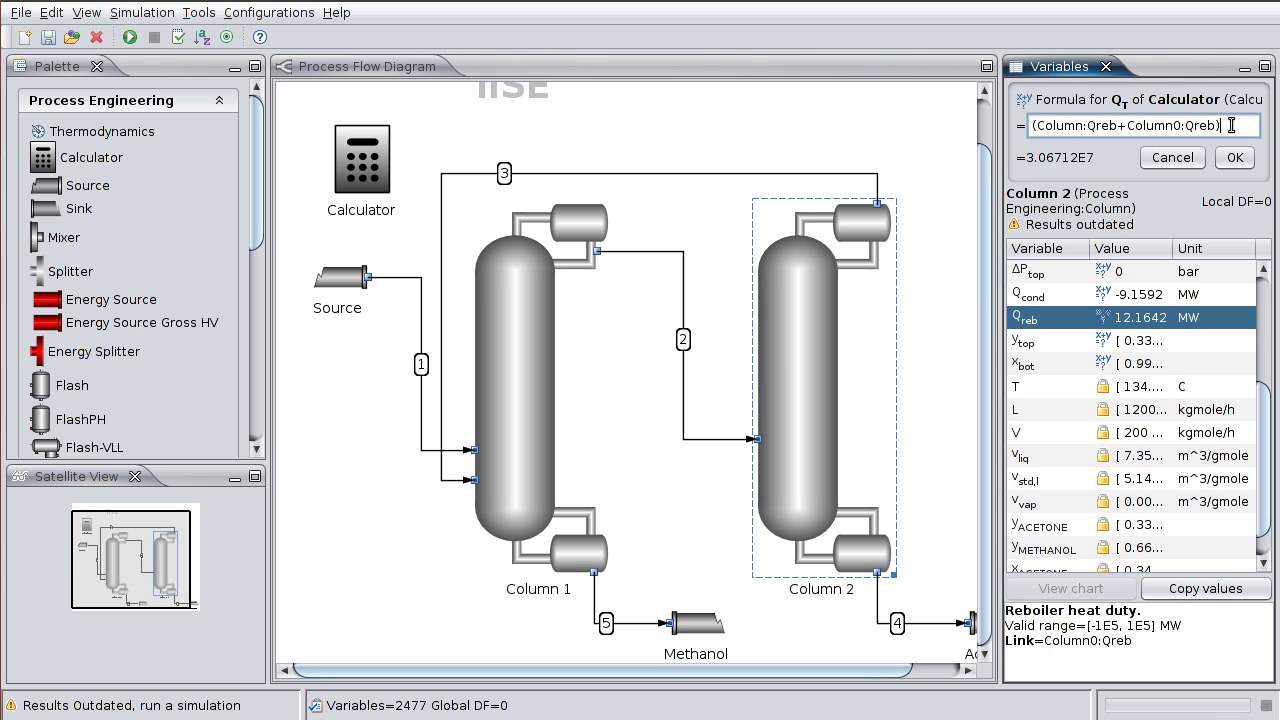
pyautogui.write('1e6')
pyautogui.click(1235, 158)
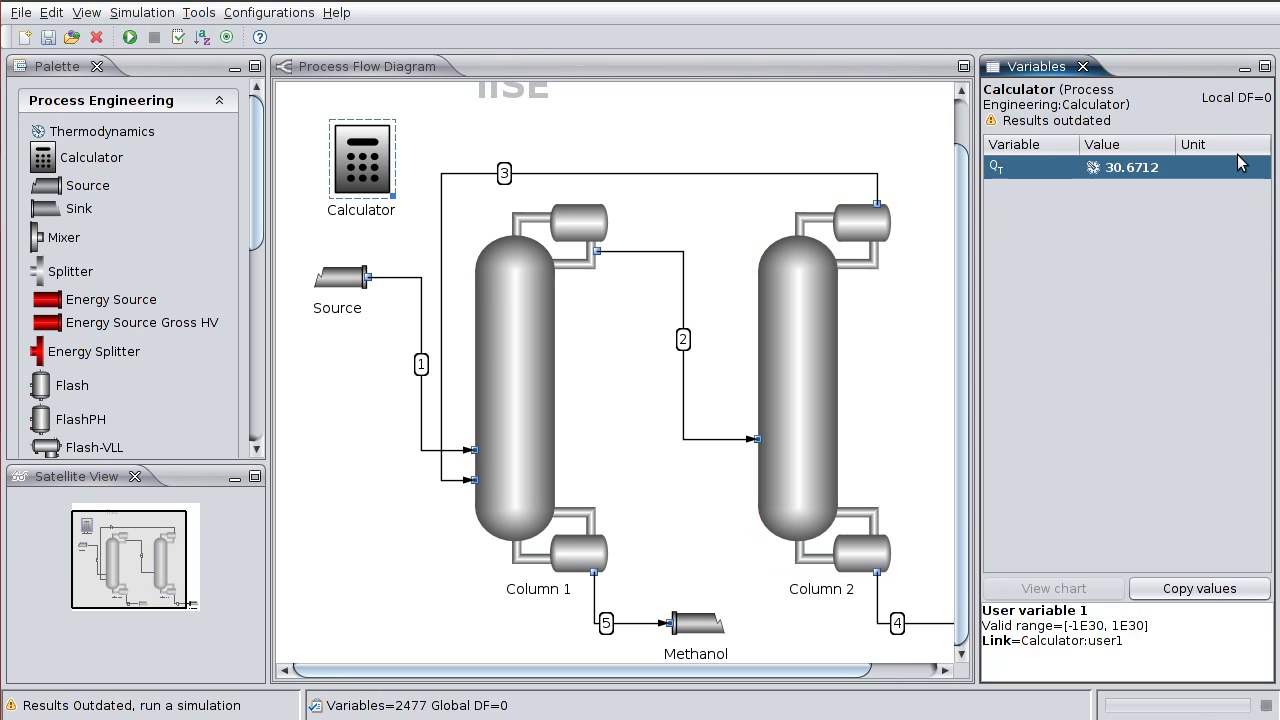
pyautogui.click(129, 38)
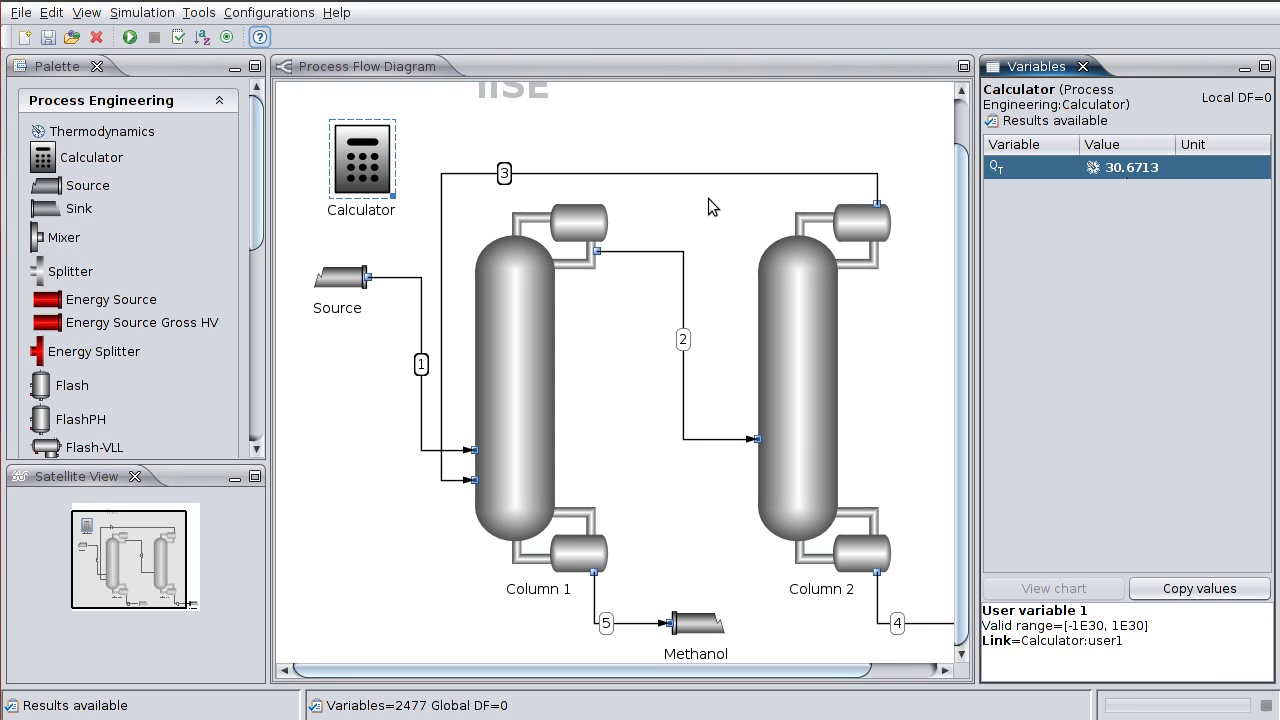
# Open the Optimization tool and choose the Calculator's QT as the objective function to minimise
pyautogui.click(153, 17)
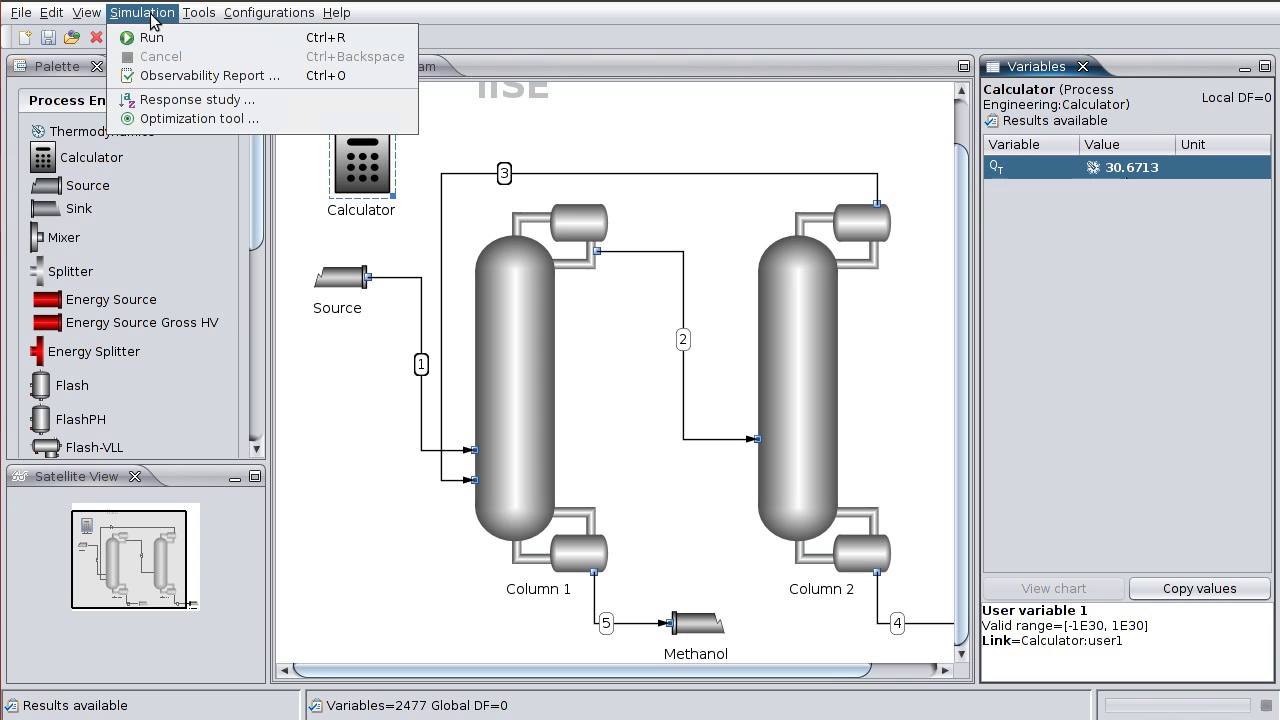
pyautogui.click(175, 118)
pyautogui.moveTo(656, 0); pyautogui.dragTo(439, 18)
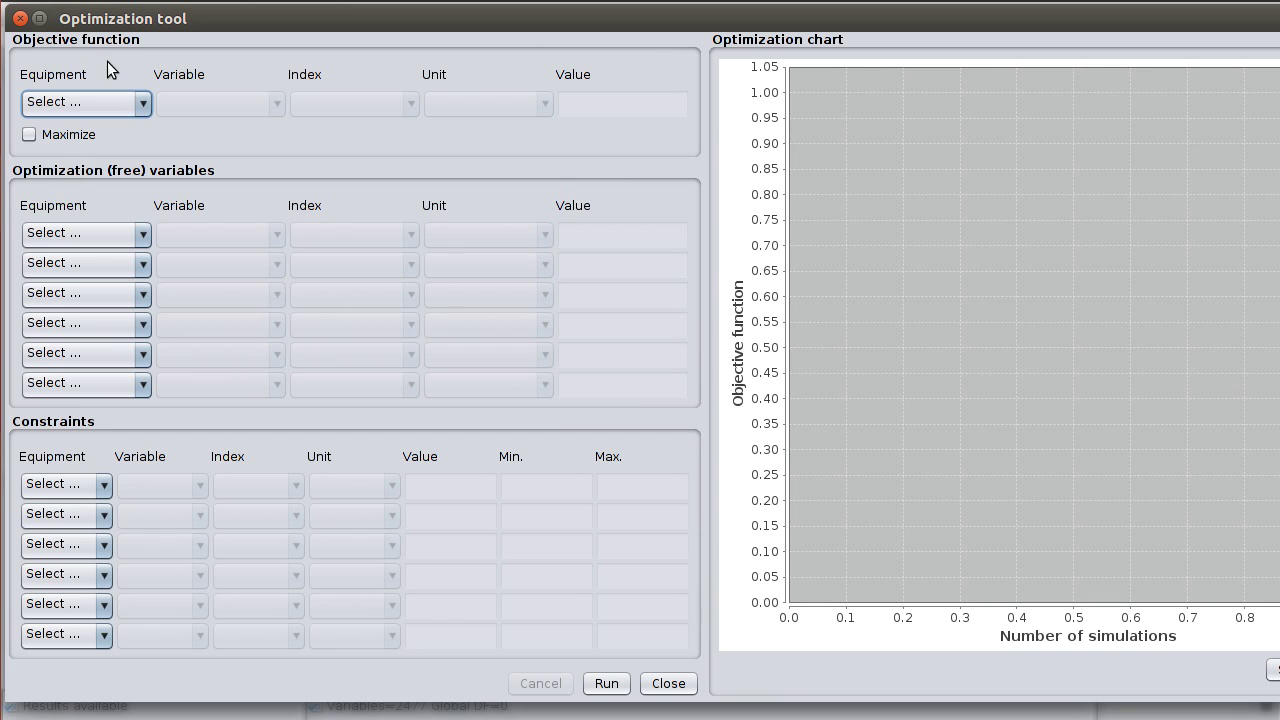
pyautogui.click(143, 104)
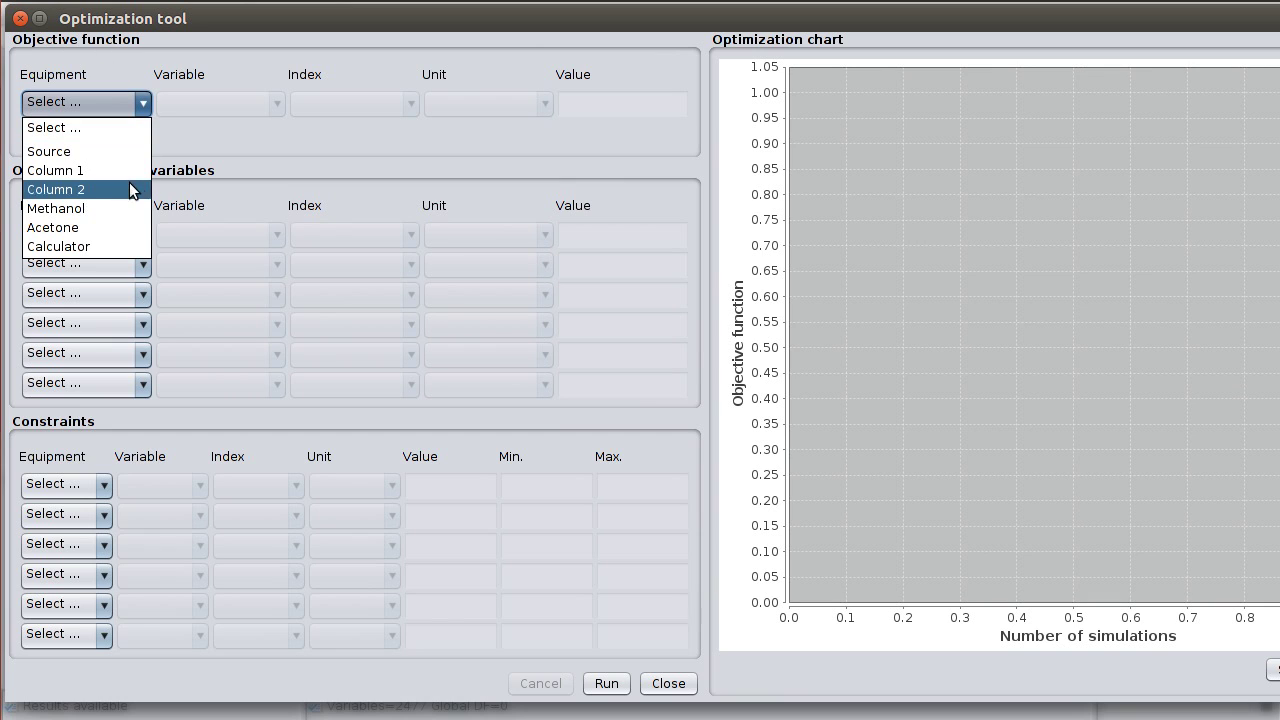
pyautogui.click(52, 246)
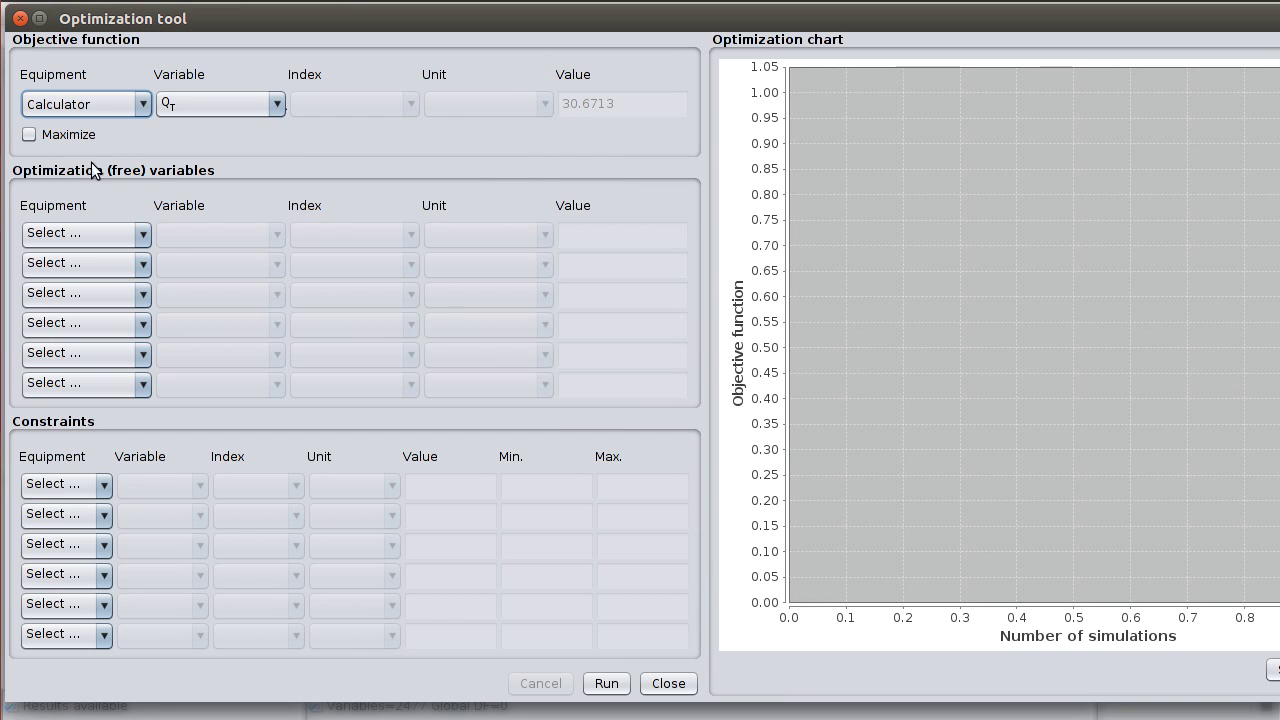
# Define three free optimization variables: R of Column 1, R of Column 2 and D of Column 2
pyautogui.click(137, 236)
pyautogui.click(115, 301)
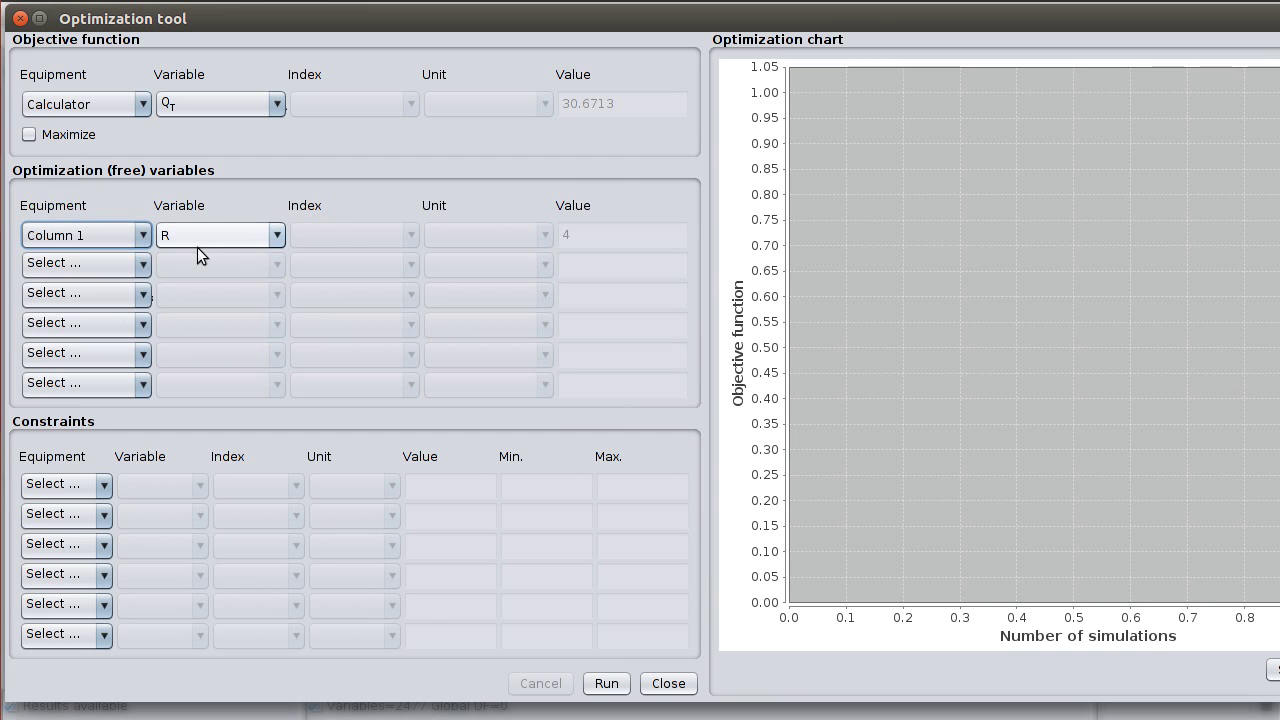
pyautogui.click(138, 268)
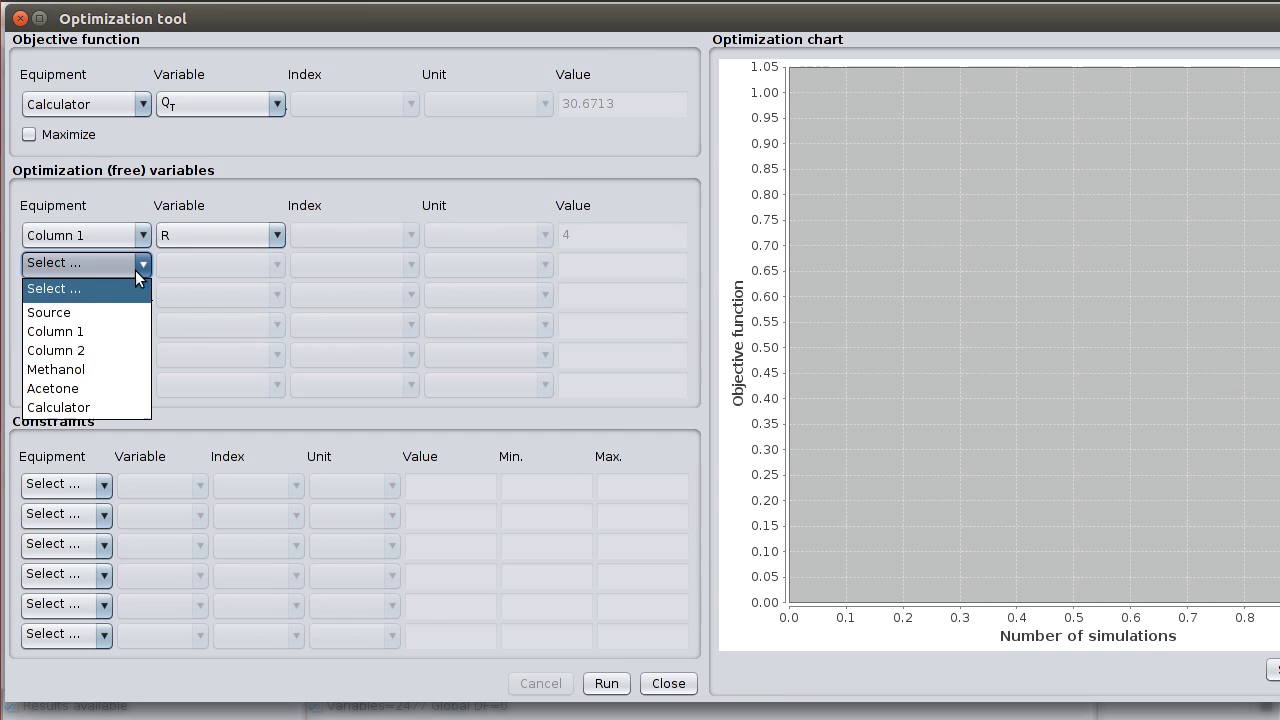
pyautogui.click(115, 347)
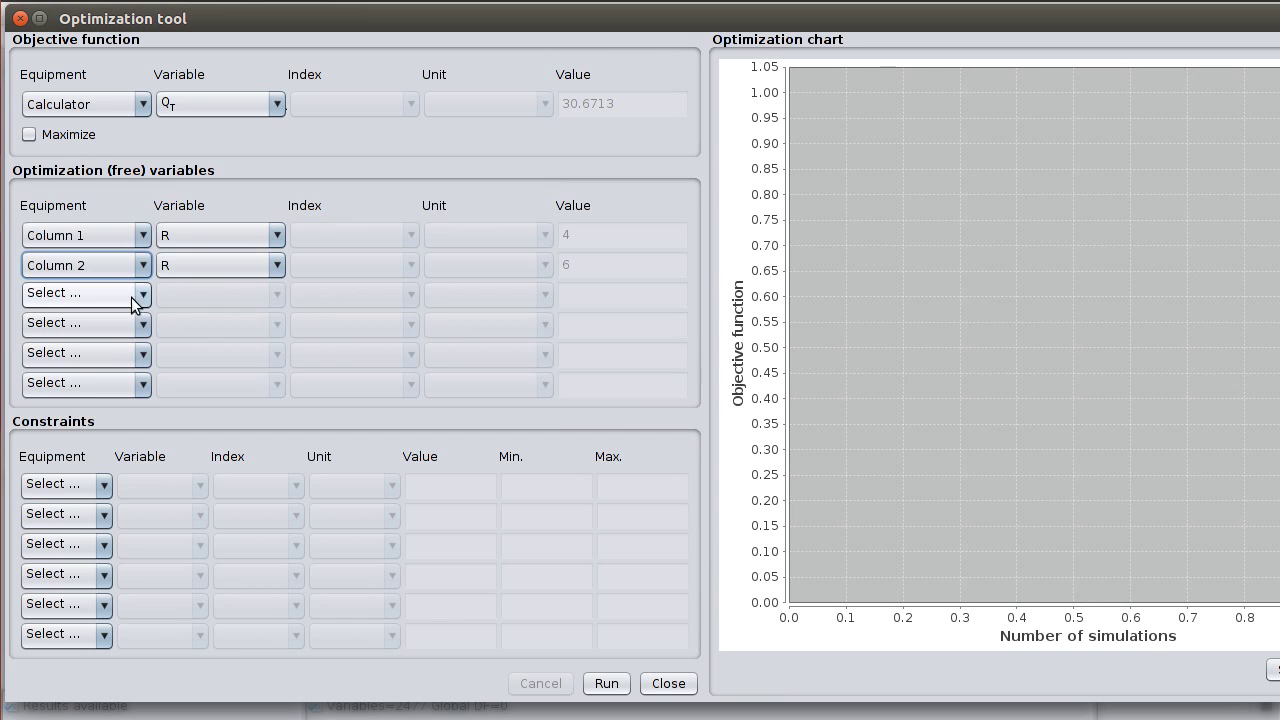
pyautogui.click(131, 295)
pyautogui.click(95, 373)
pyautogui.click(215, 294)
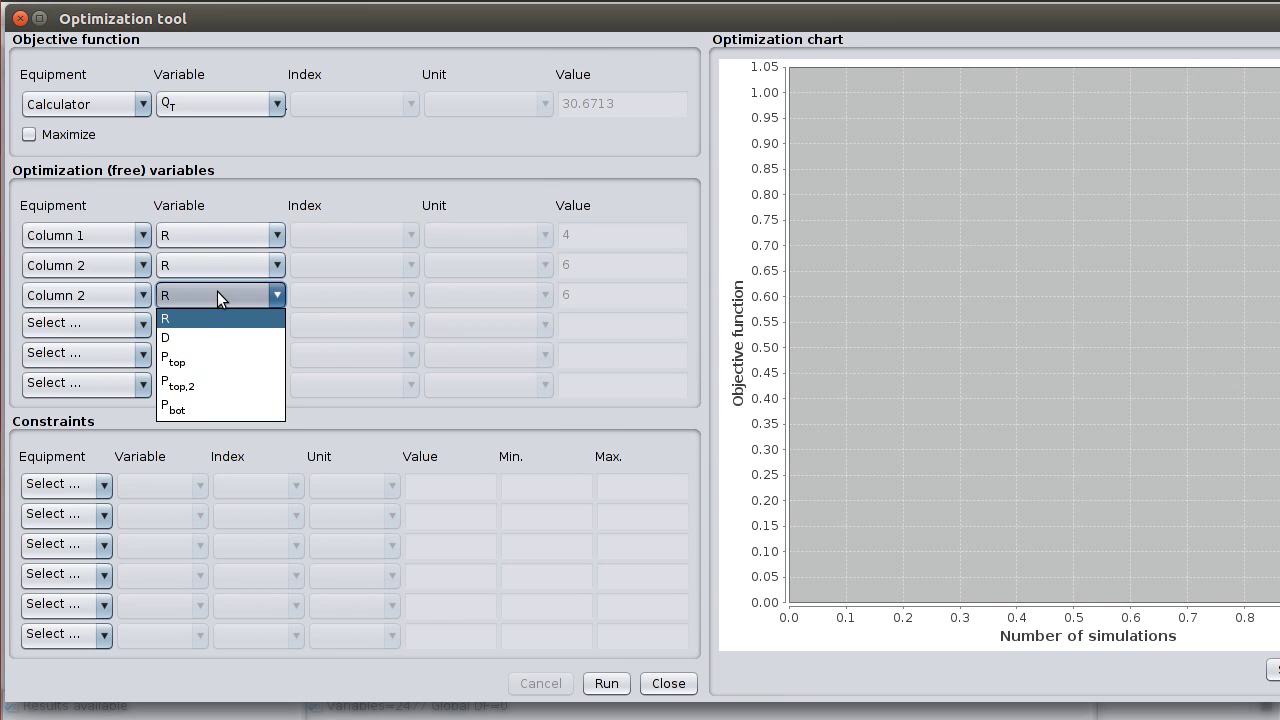
pyautogui.click(208, 333)
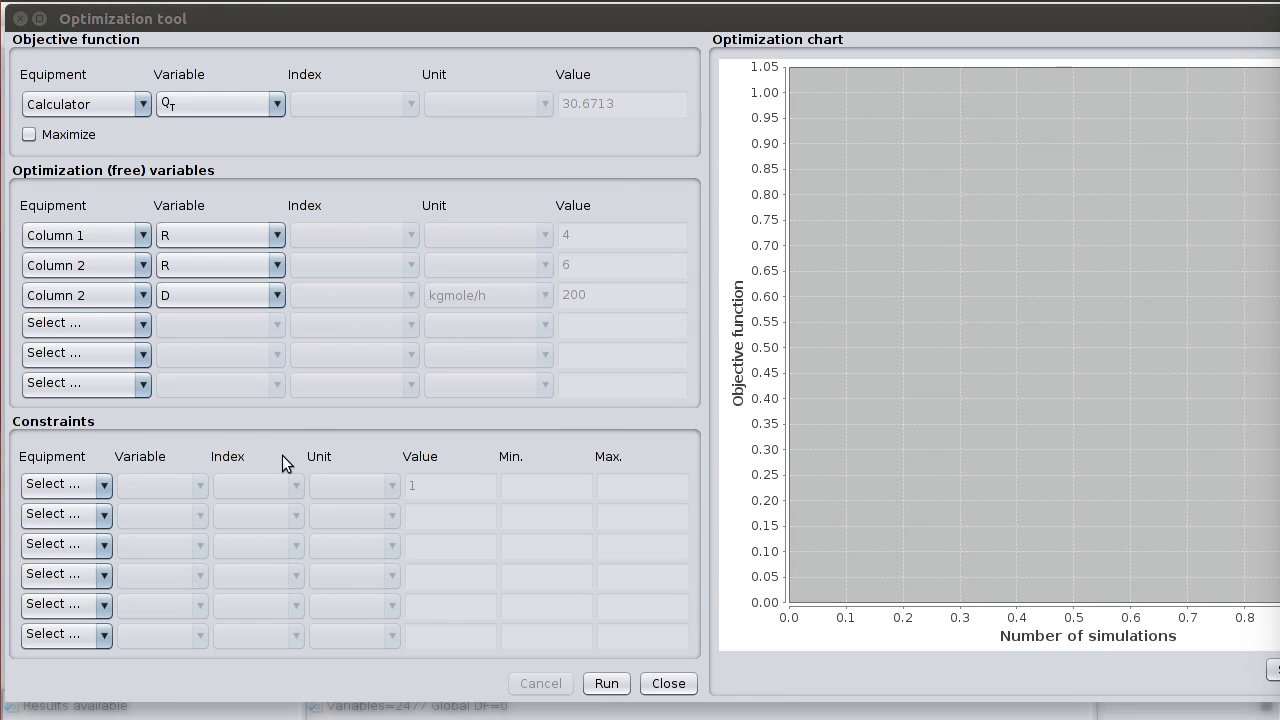
# Add a constraint on the Methanol sink's composition z for METHANOL with a minimum of 0.995
pyautogui.click(104, 486)
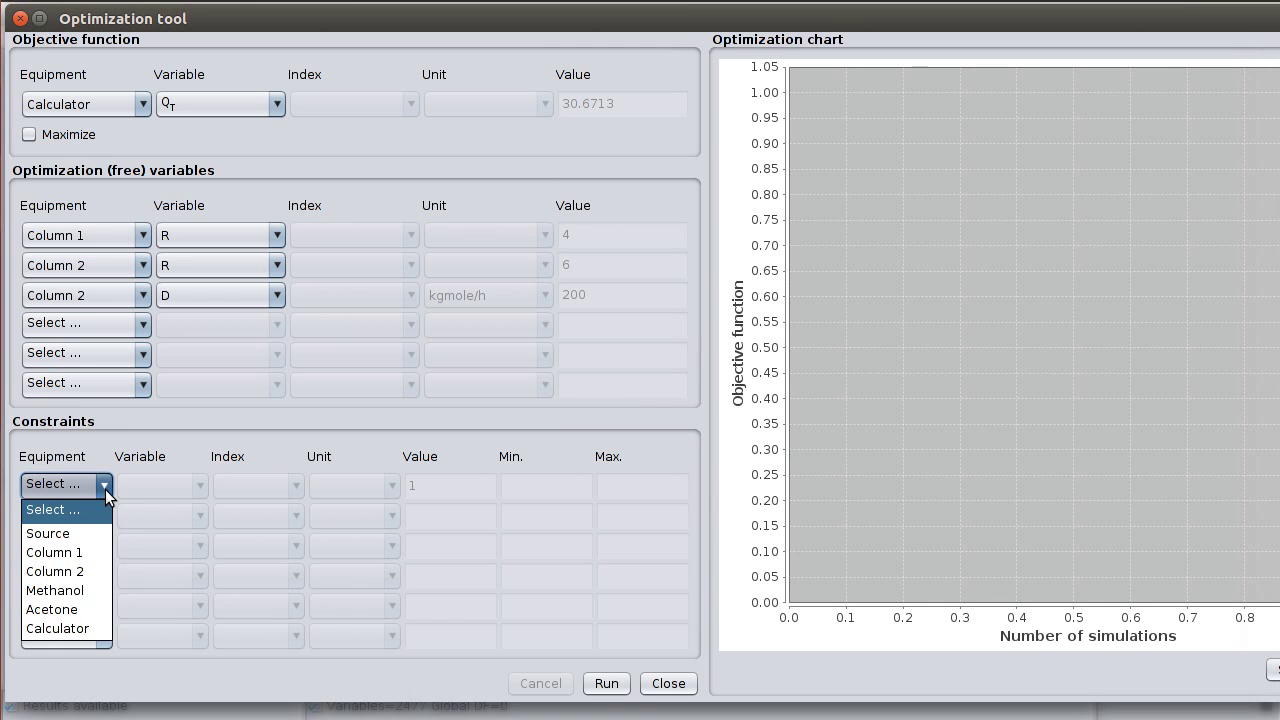
pyautogui.click(55, 590)
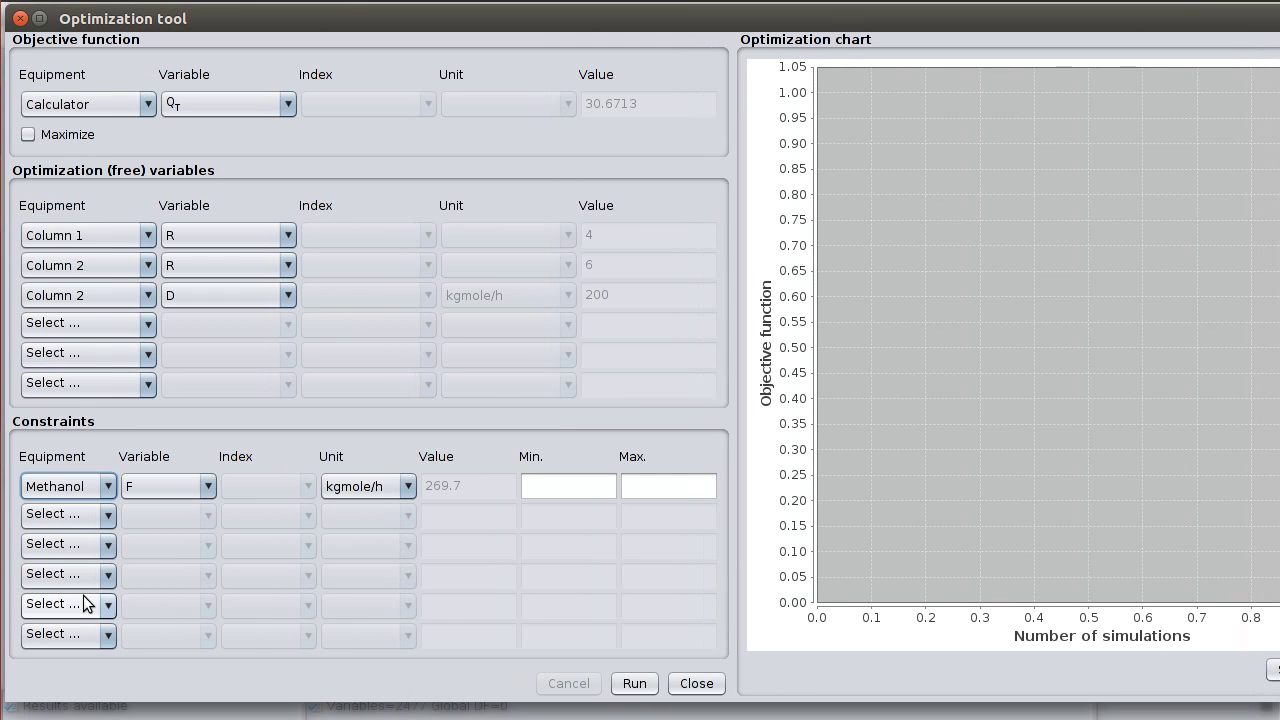
pyautogui.click(203, 488)
pyautogui.scroll(-3, 157, 623)
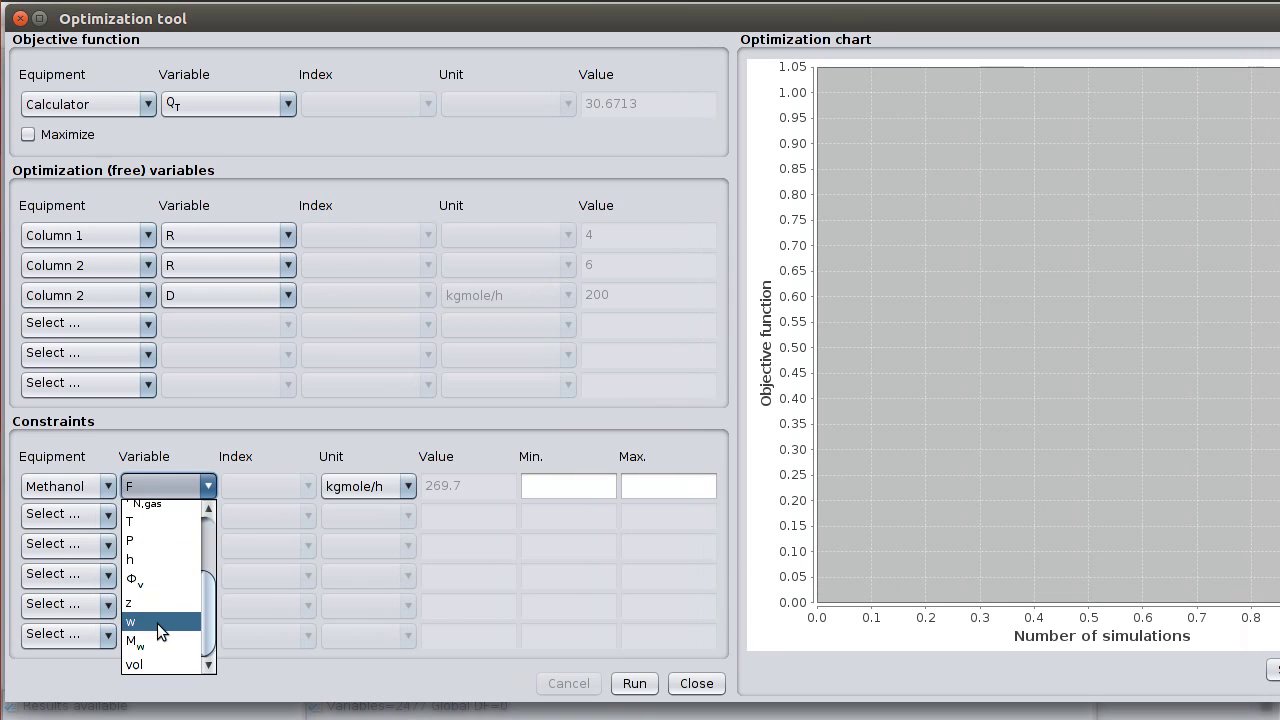
pyautogui.click(150, 603)
pyautogui.click(262, 486)
pyautogui.click(265, 528)
pyautogui.click(558, 489)
pyautogui.write('0.995')
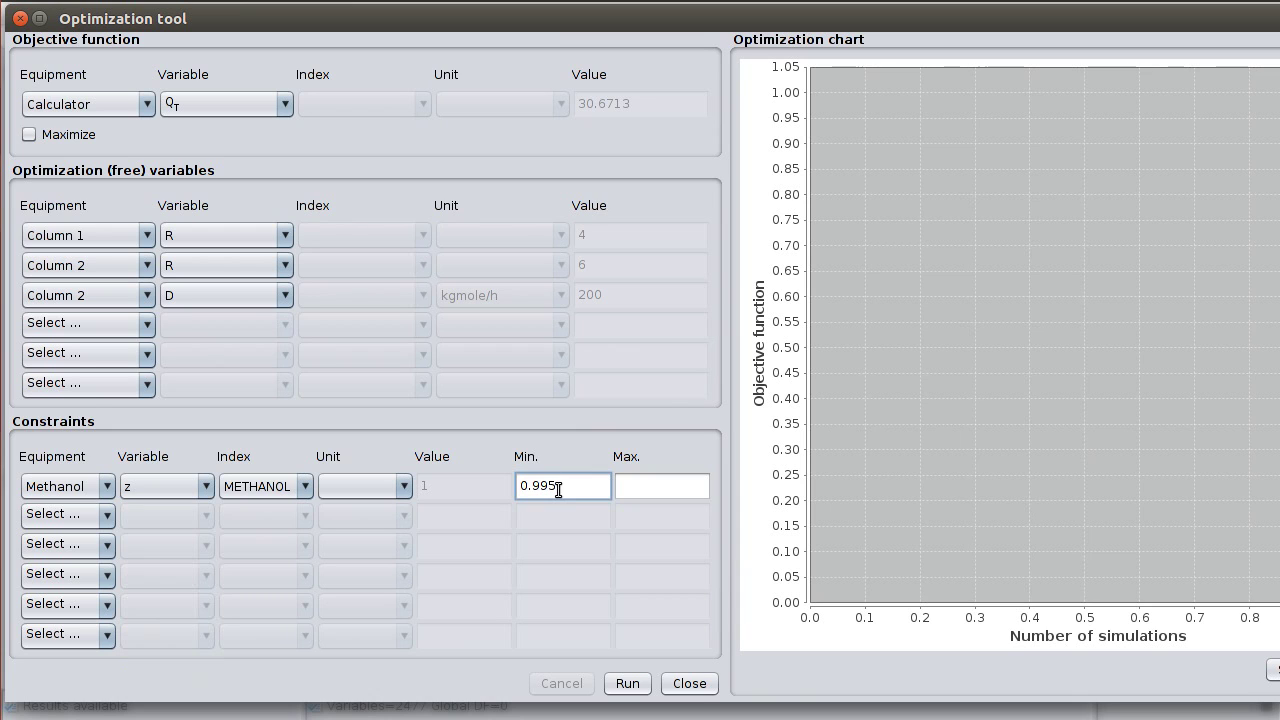
# Add a second constraint on the Acetone sink's composition z for ACETONE with a minimum of 0.995
pyautogui.click(55, 515)
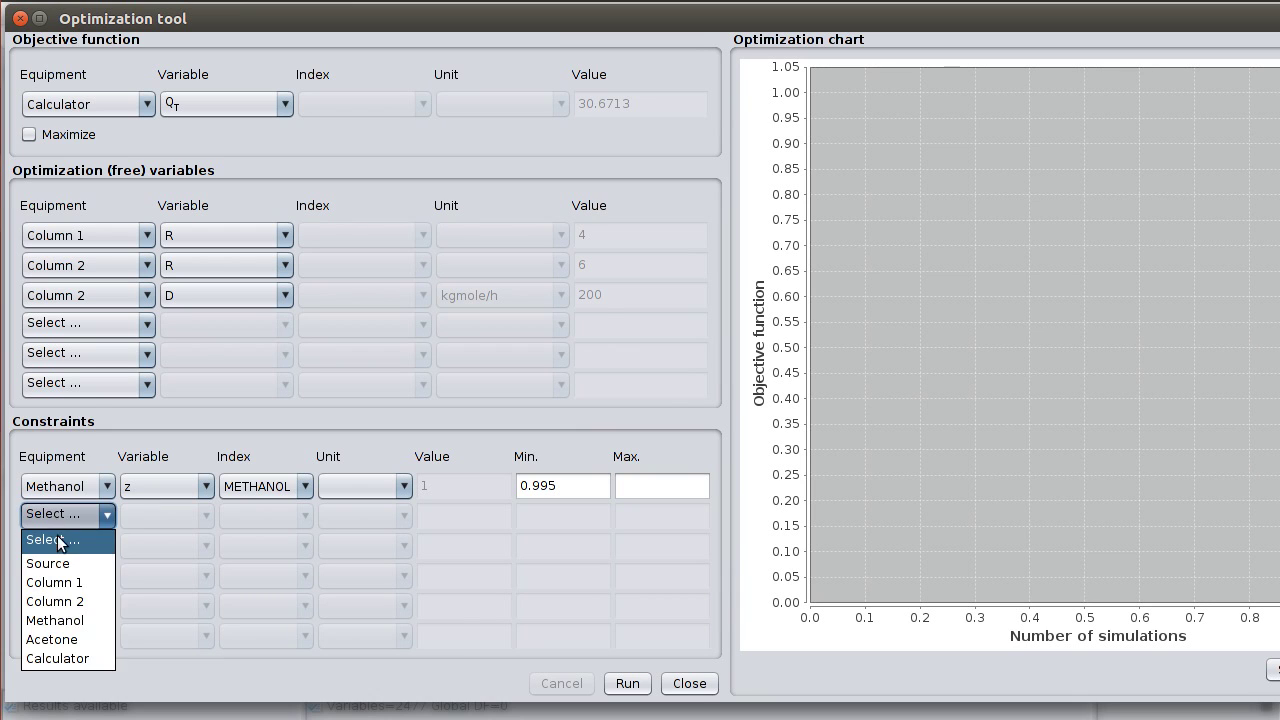
pyautogui.click(60, 639)
pyautogui.click(189, 520)
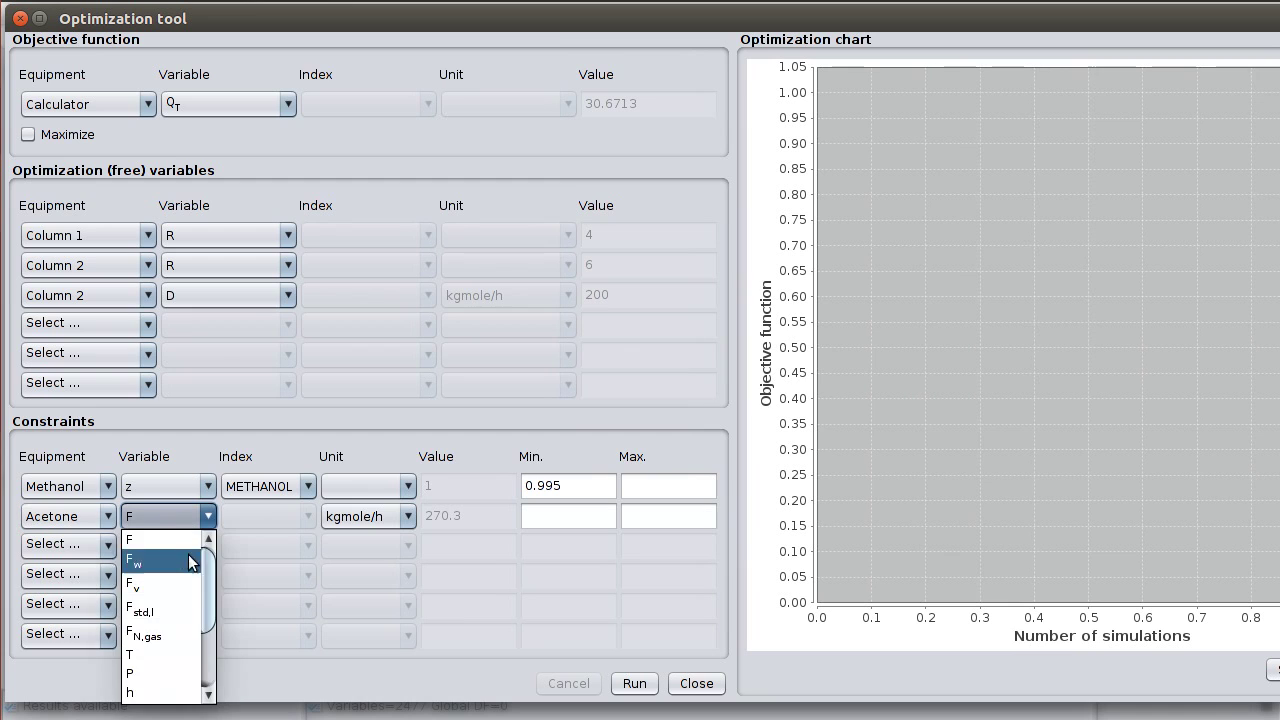
pyautogui.scroll(-2, 181, 632)
pyautogui.click(157, 634)
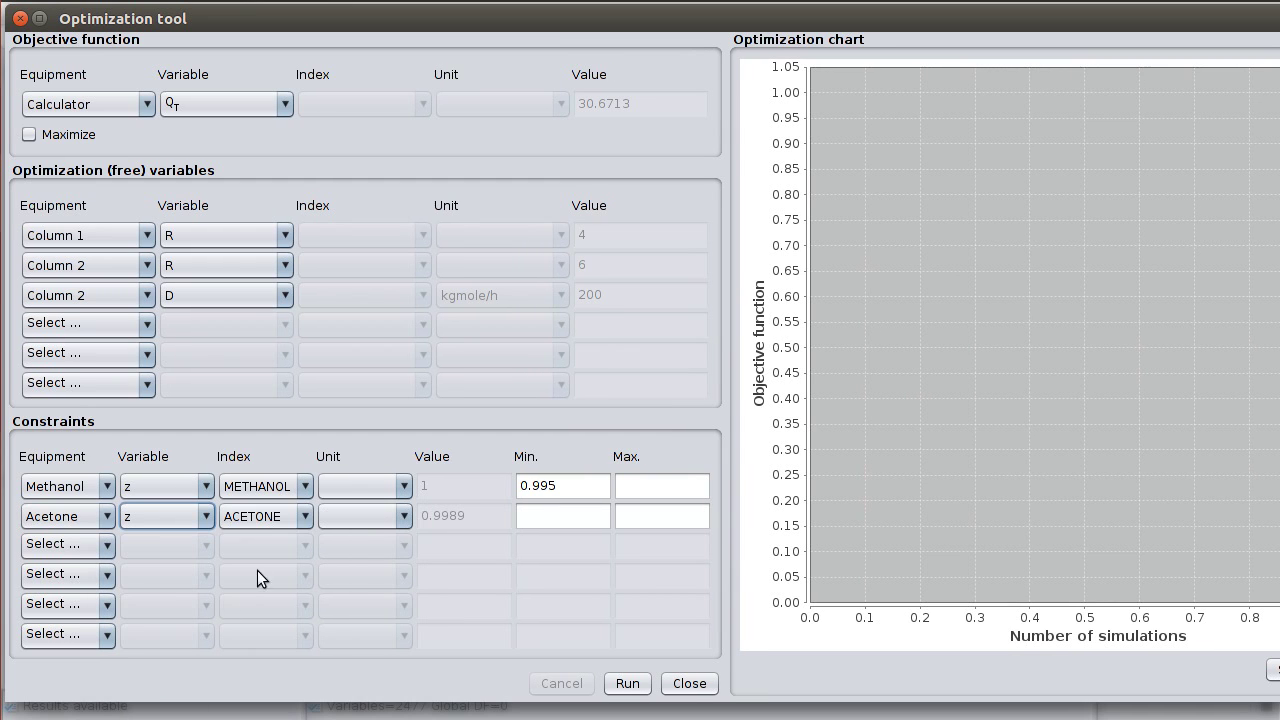
pyautogui.click(563, 516)
pyautogui.write('0.995')
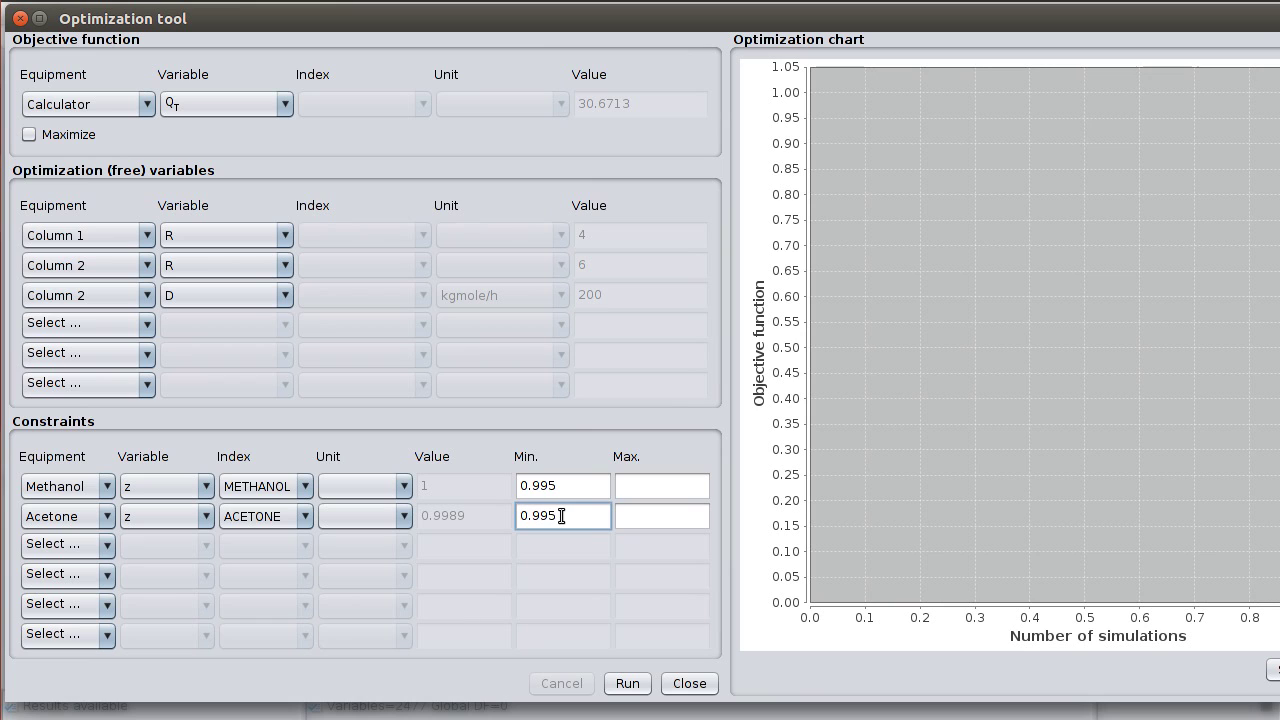
pyautogui.click(574, 482)
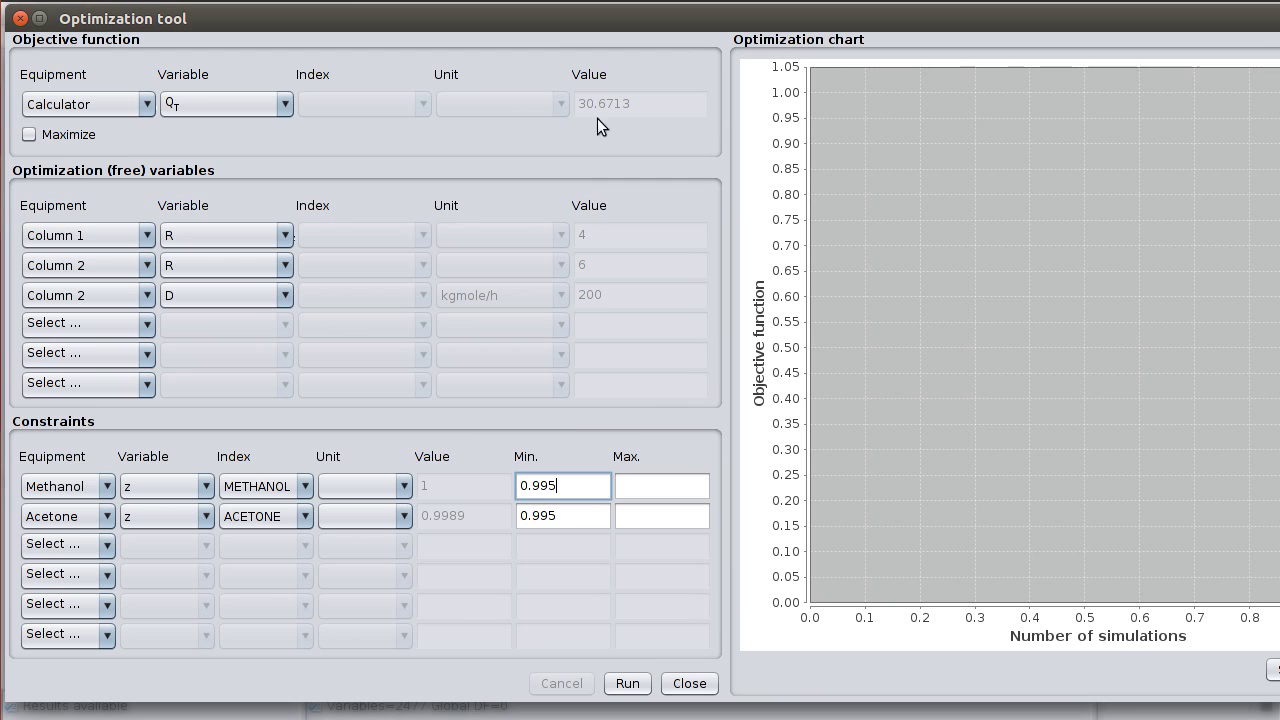
# Run the optimization through to its convergence chart, and rerun the simulation with the optimized variables
pyautogui.click(640, 683)
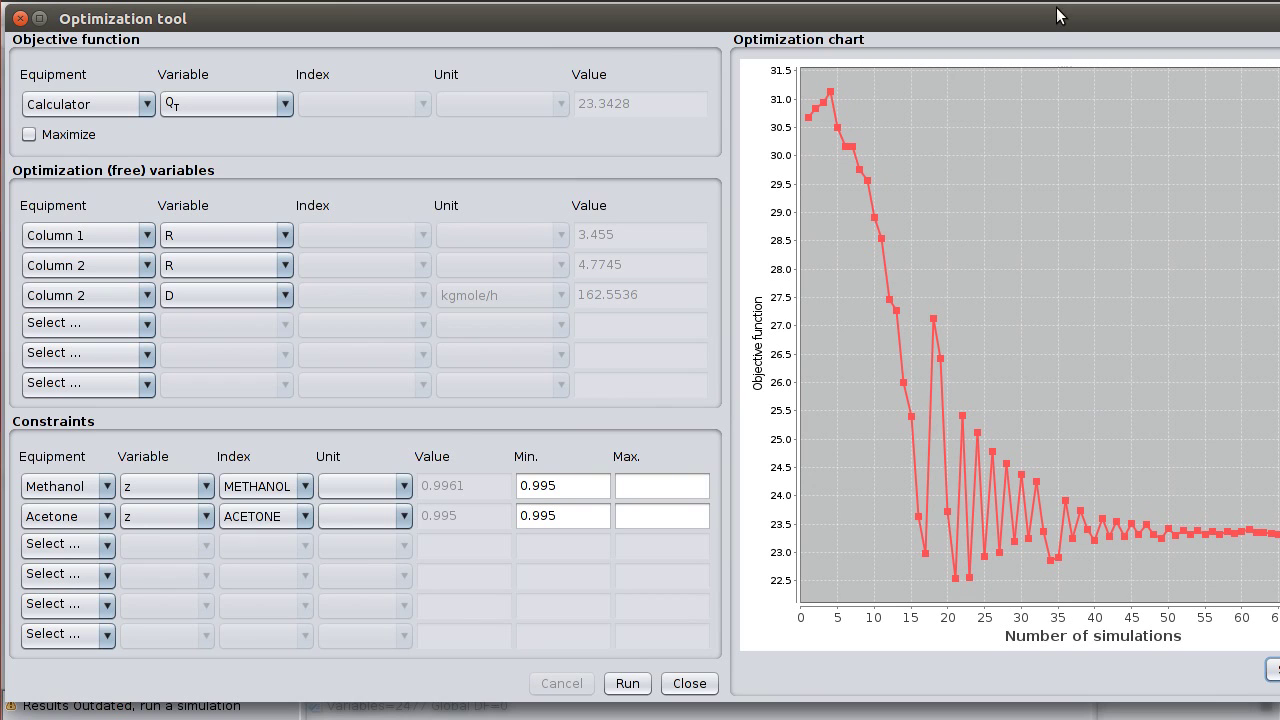
pyautogui.moveTo(1064, 13); pyautogui.dragTo(922, 13)
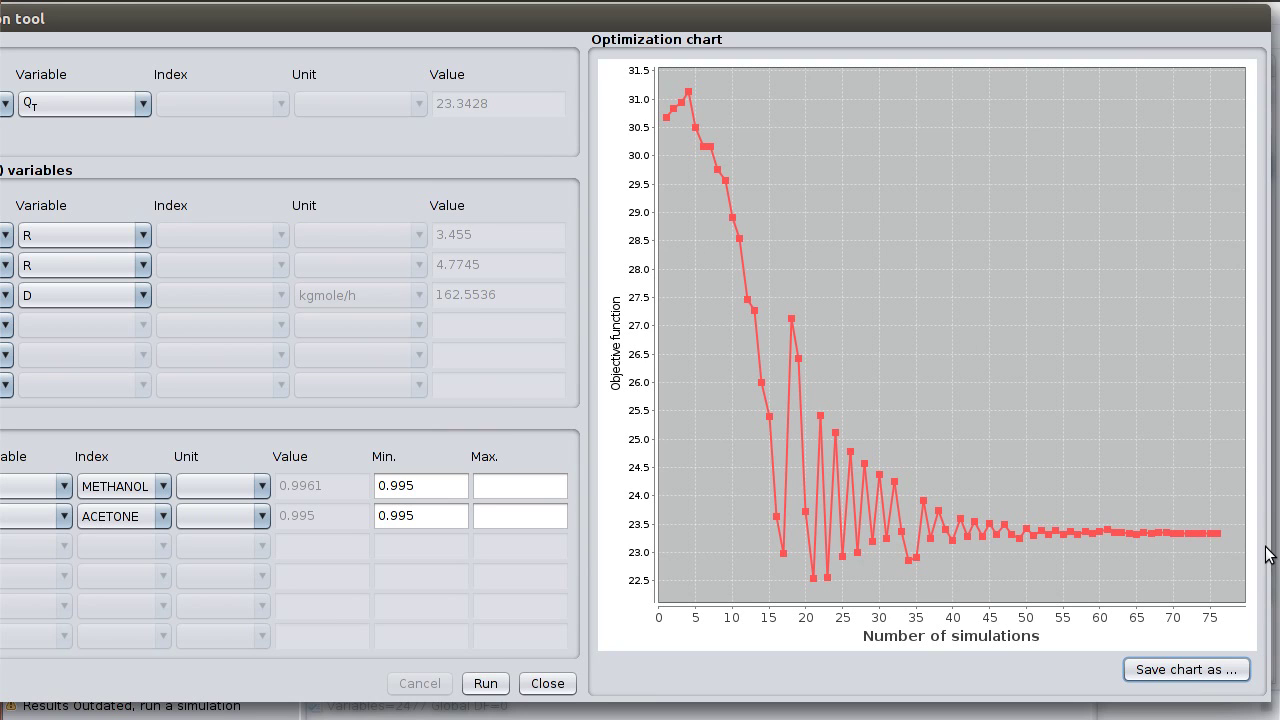
pyautogui.click(545, 684)
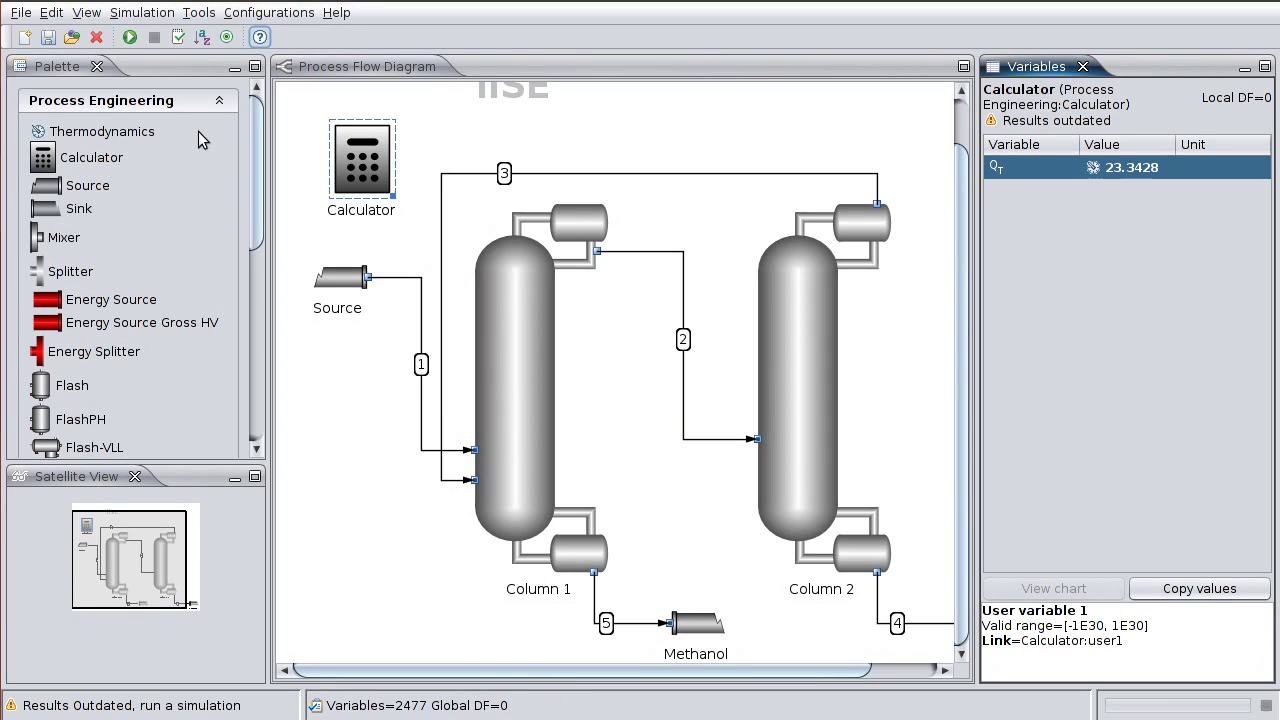
pyautogui.click(129, 37)
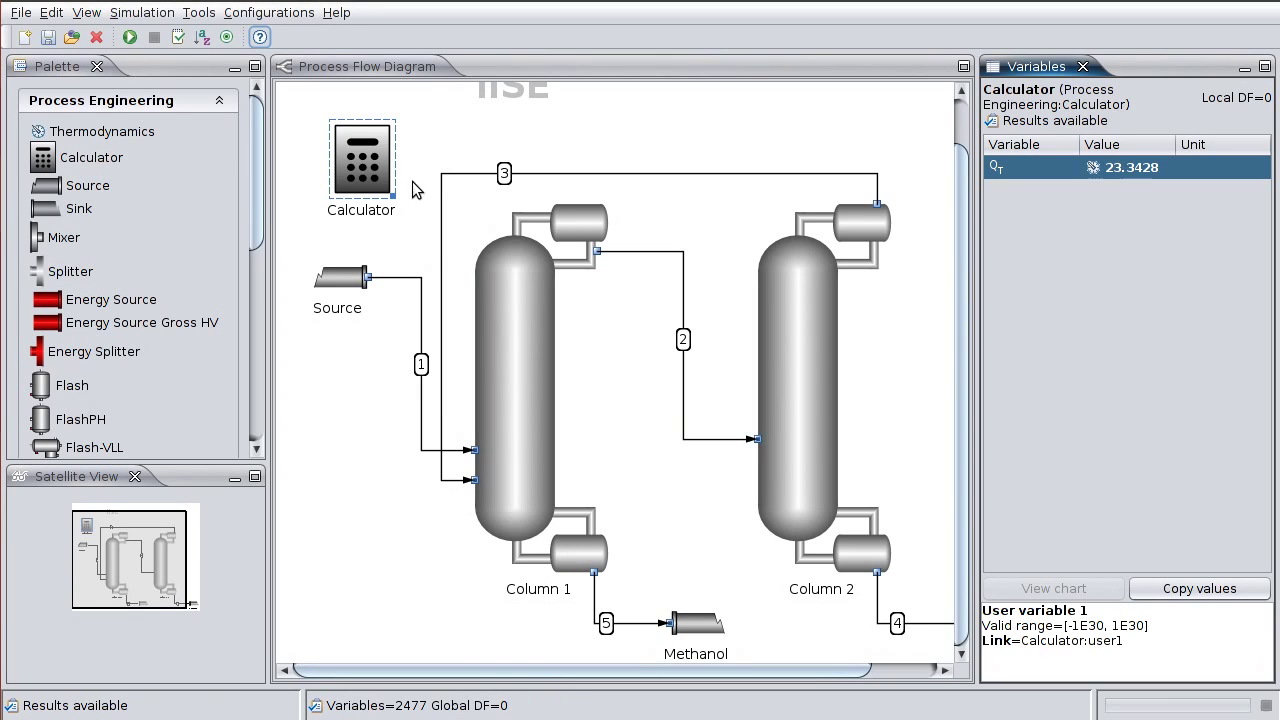
# Inspect the optimized results of the Calculator, Column 1 and Column 2 in the flow diagram
pyautogui.moveTo(357, 157)
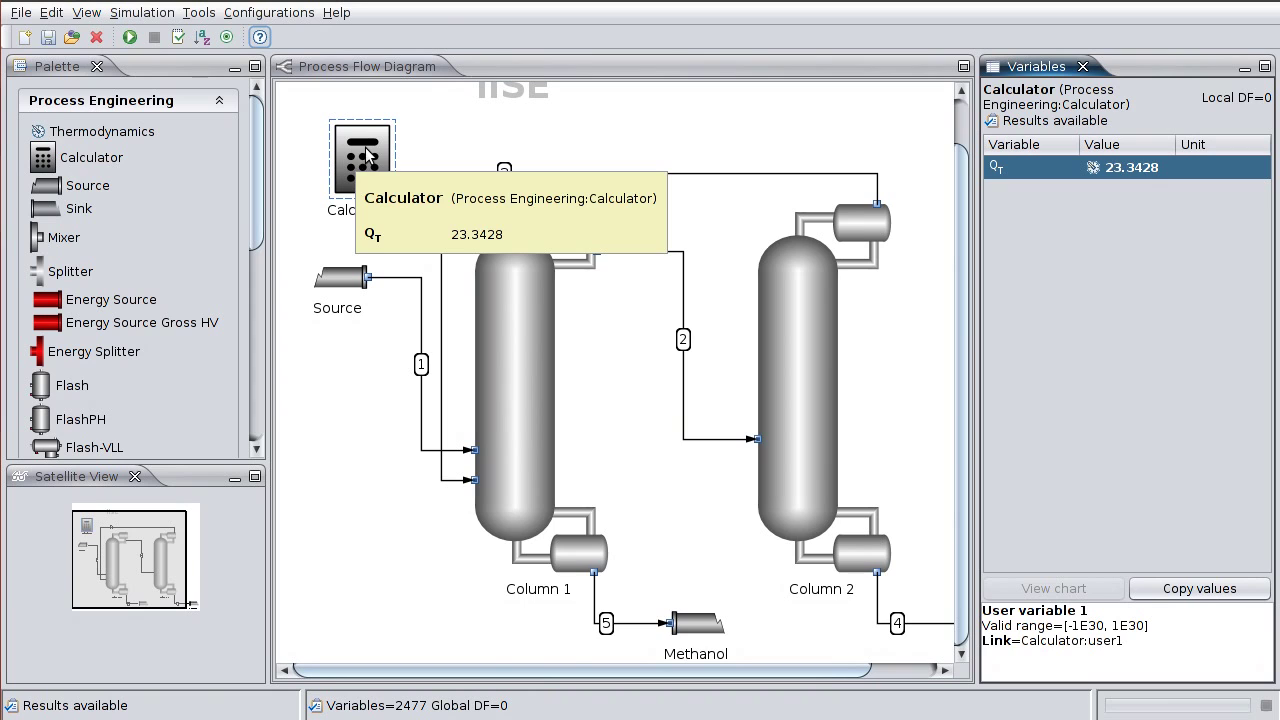
pyautogui.click(475, 289)
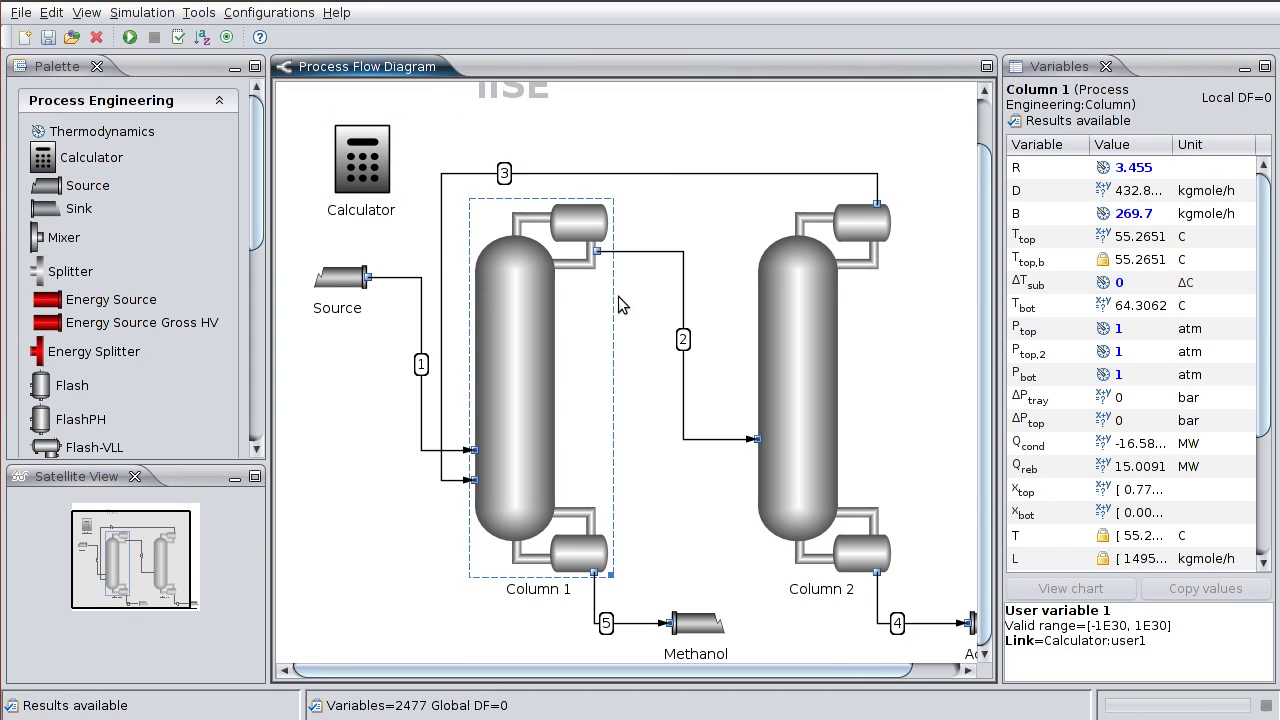
pyautogui.click(791, 336)
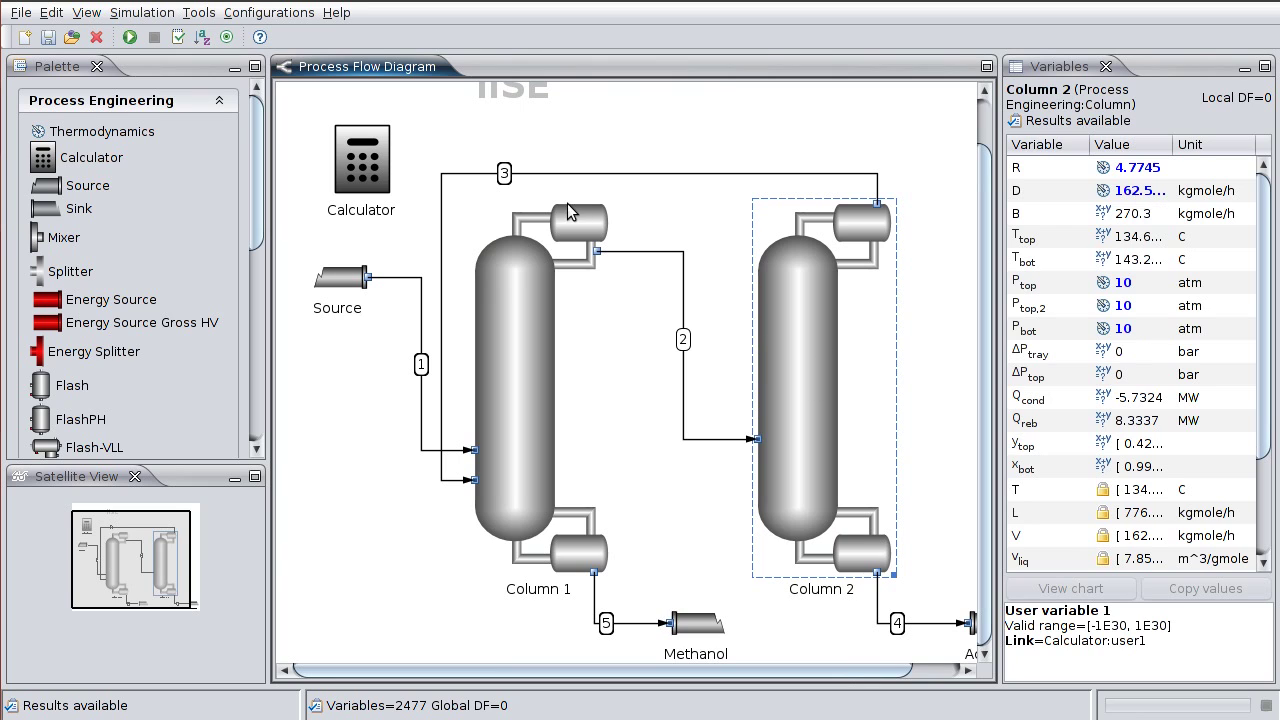
pyautogui.click(549, 134)
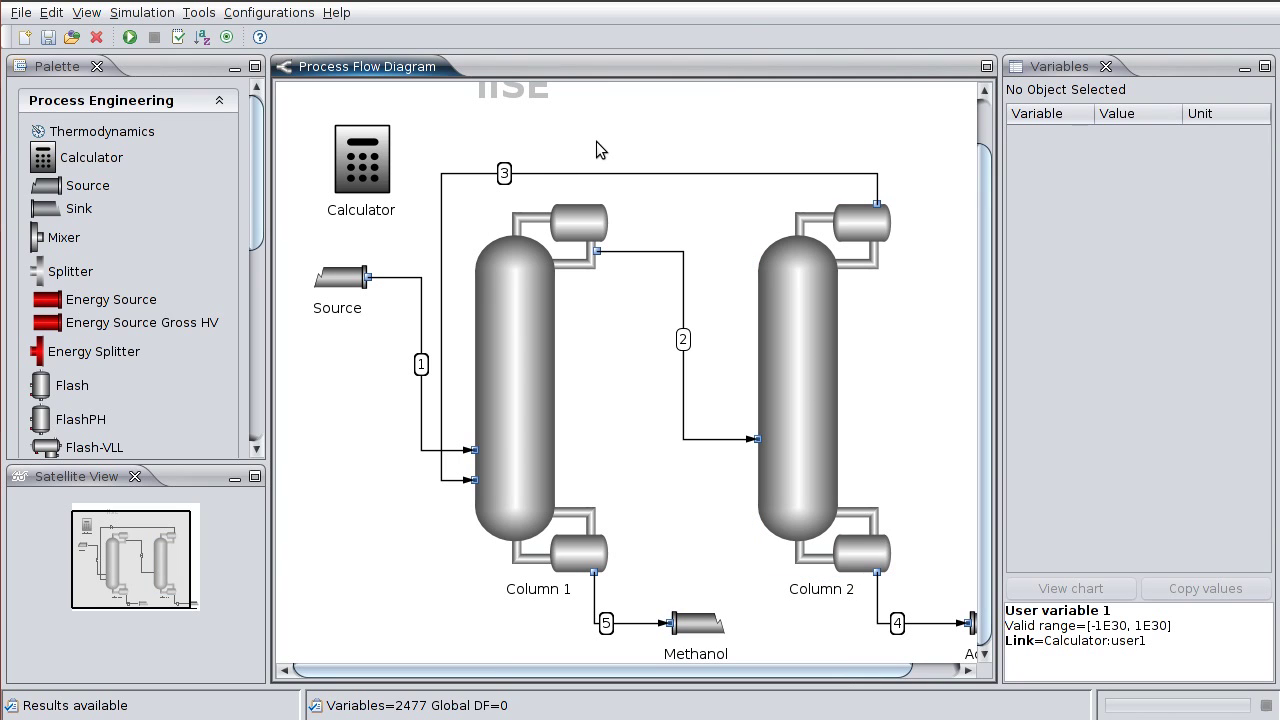